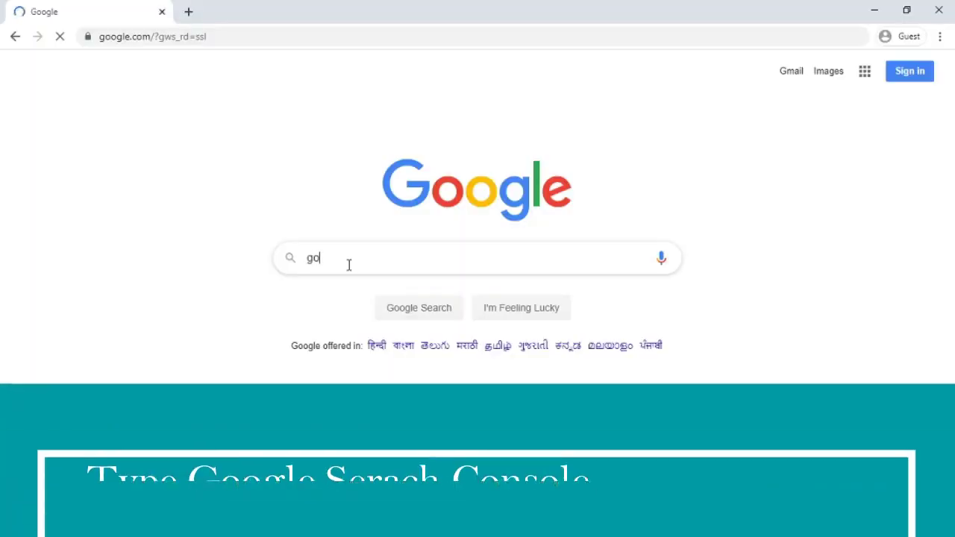
# Step: Search Google for 'google search console' using the suggestion list
pyautogui.write('h')
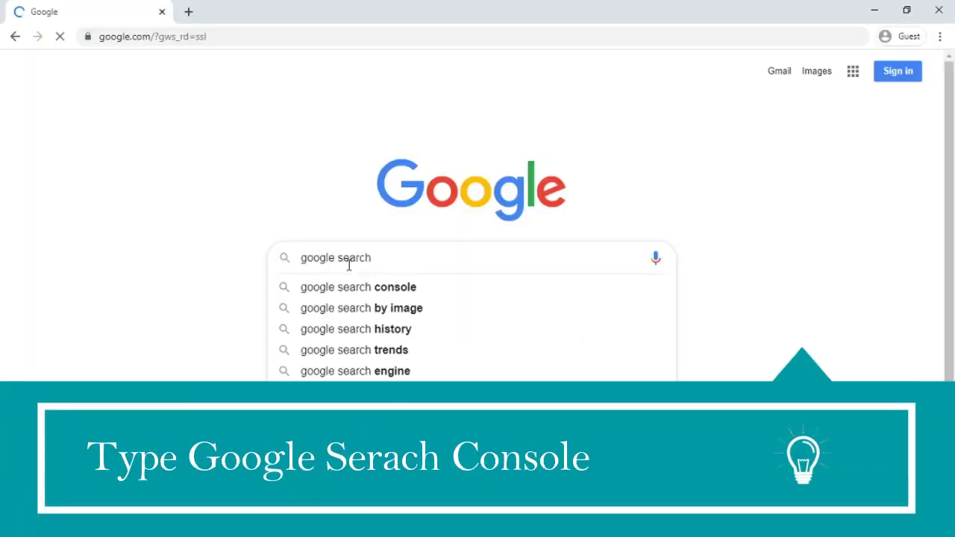
pyautogui.press('Down')
pyautogui.press('Down')
pyautogui.press('Up')
pyautogui.press('Return')
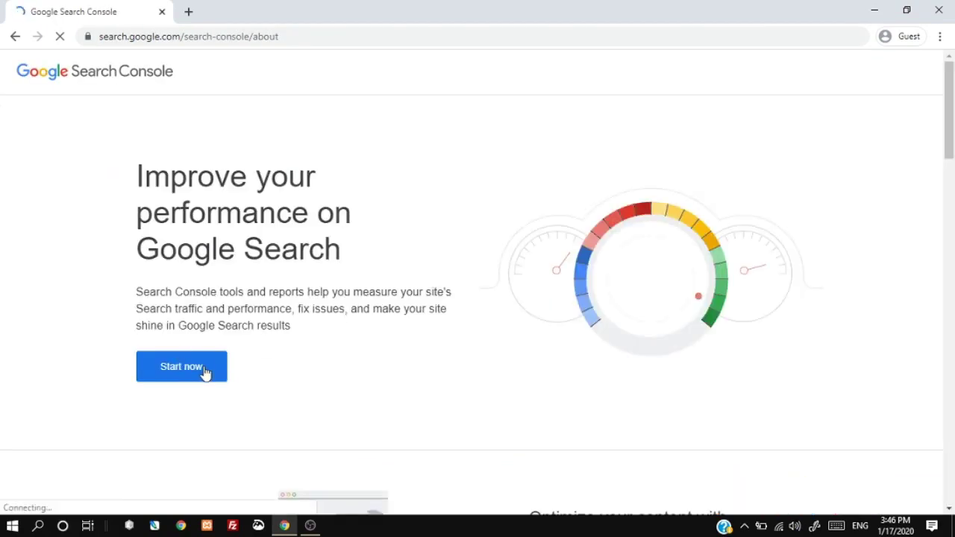
# Step: Sign in to Search Console with the Google account e-mail and password
pyautogui.click(181, 366)
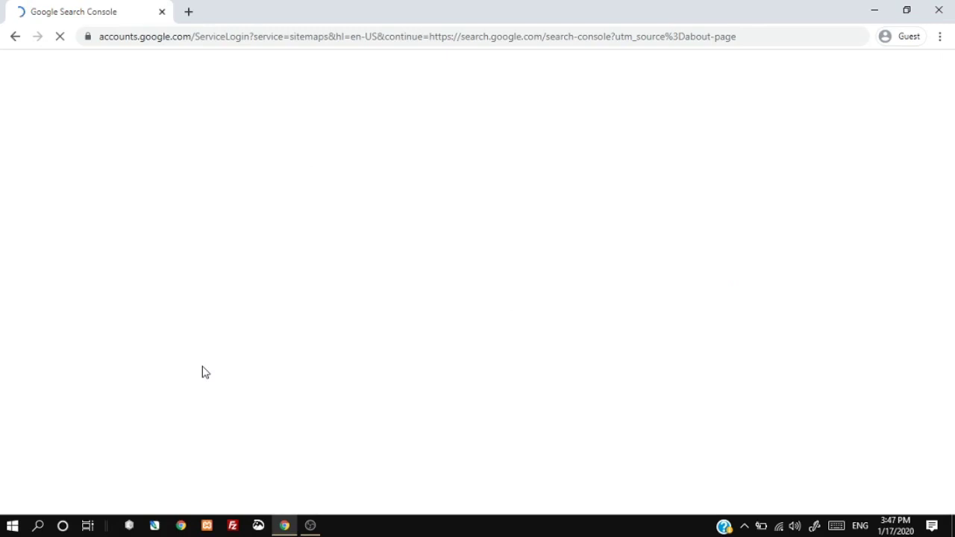
pyautogui.click(423, 256)
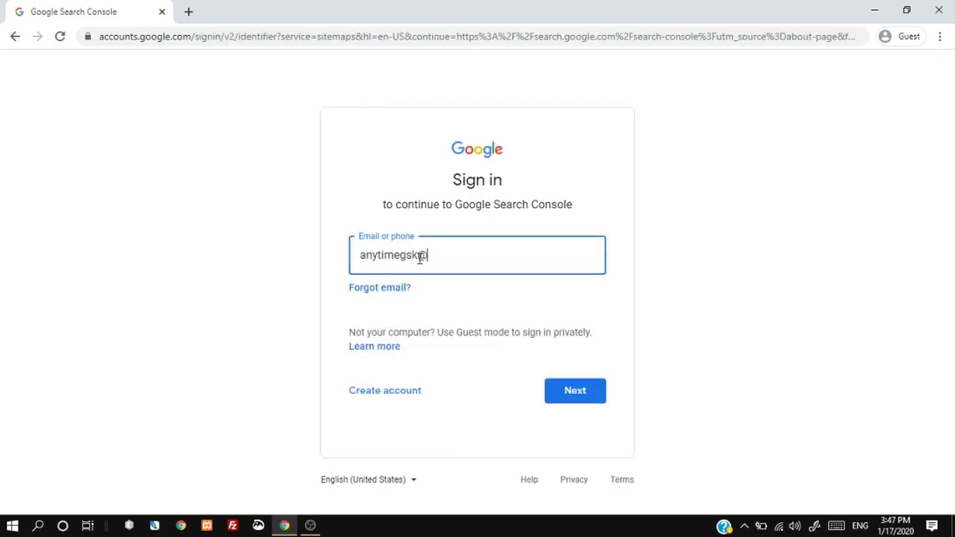
pyautogui.click(571, 397)
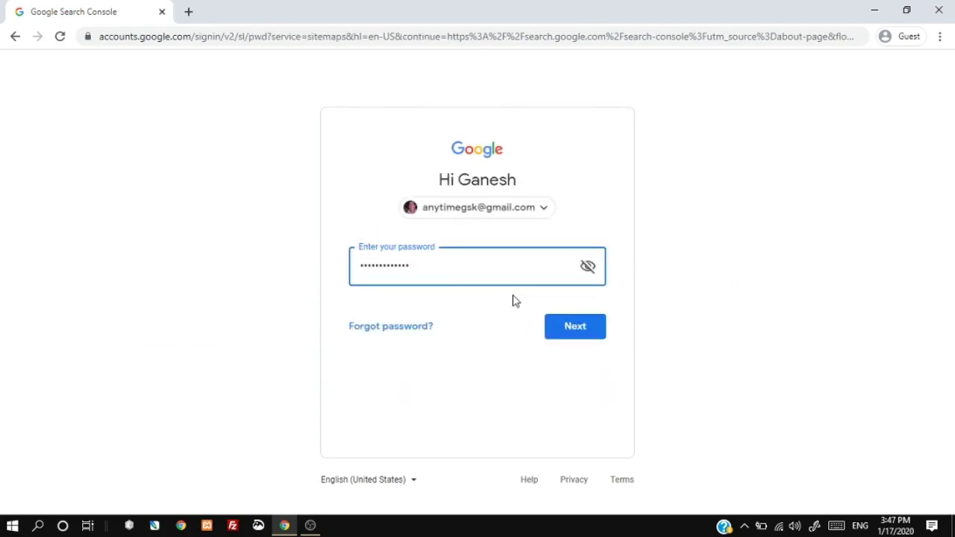
pyautogui.click(573, 327)
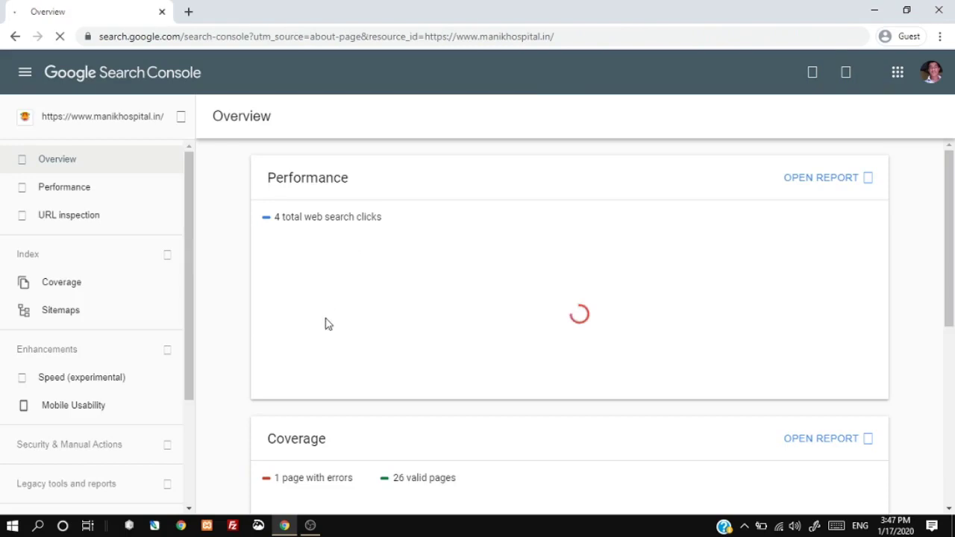
pyautogui.click(180, 117)
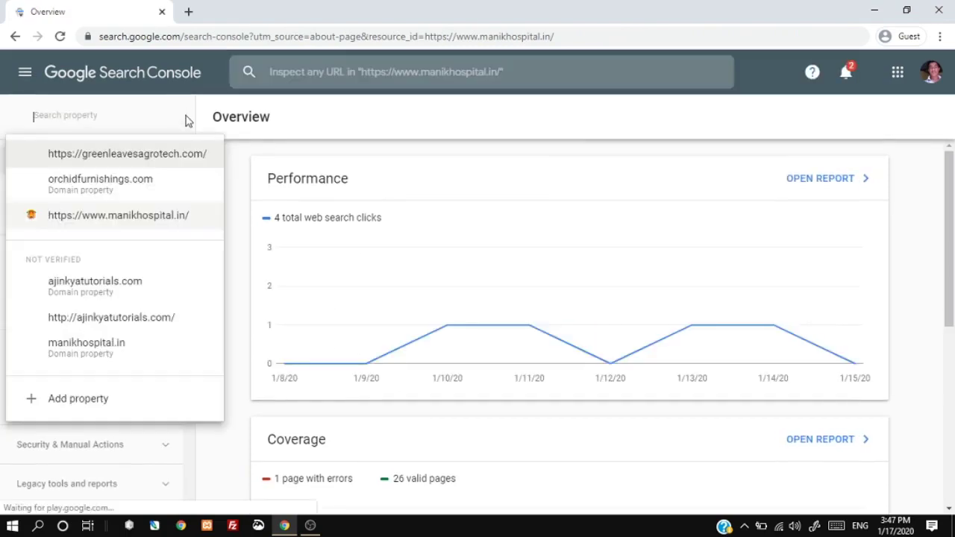
pyautogui.click(103, 401)
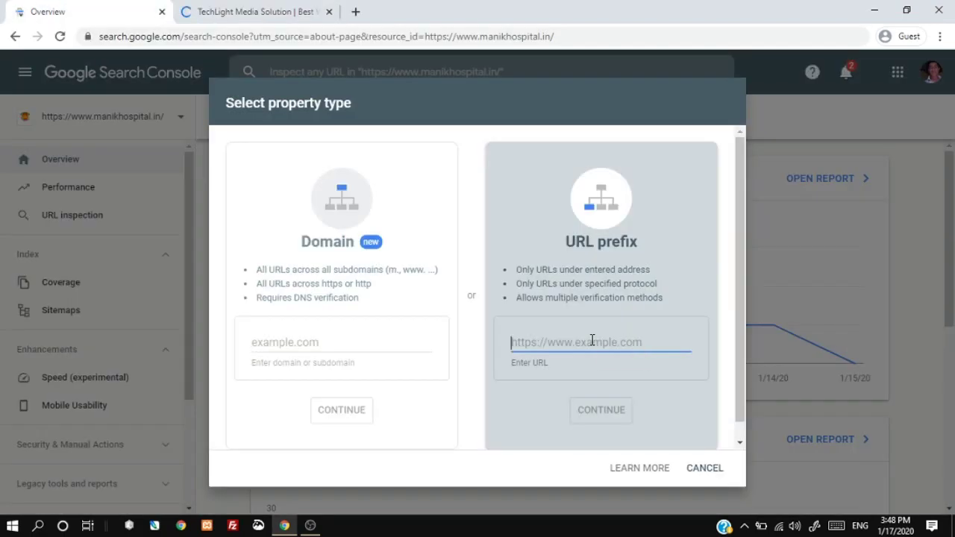
pyautogui.write('https://www.techlight.in/')
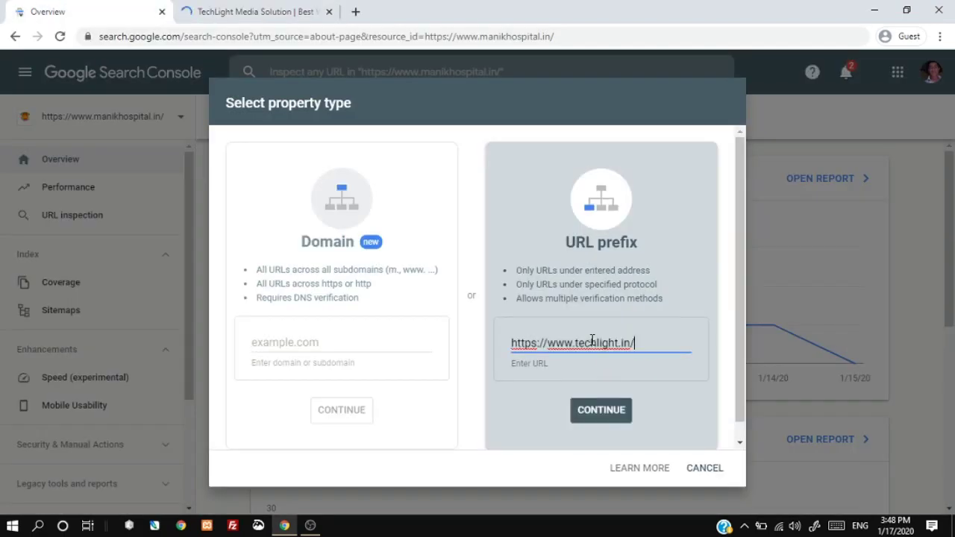
pyautogui.click(606, 416)
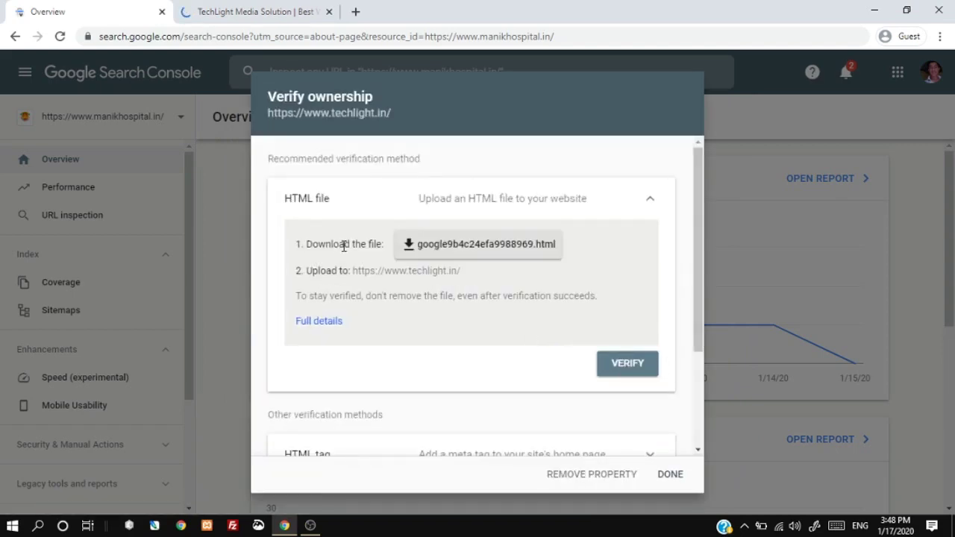
# Step: Download the HTML verification file google9b4c24efa9988969.html and start a Hostinger file upload
pyautogui.moveTo(308, 244); pyautogui.dragTo(384, 243)
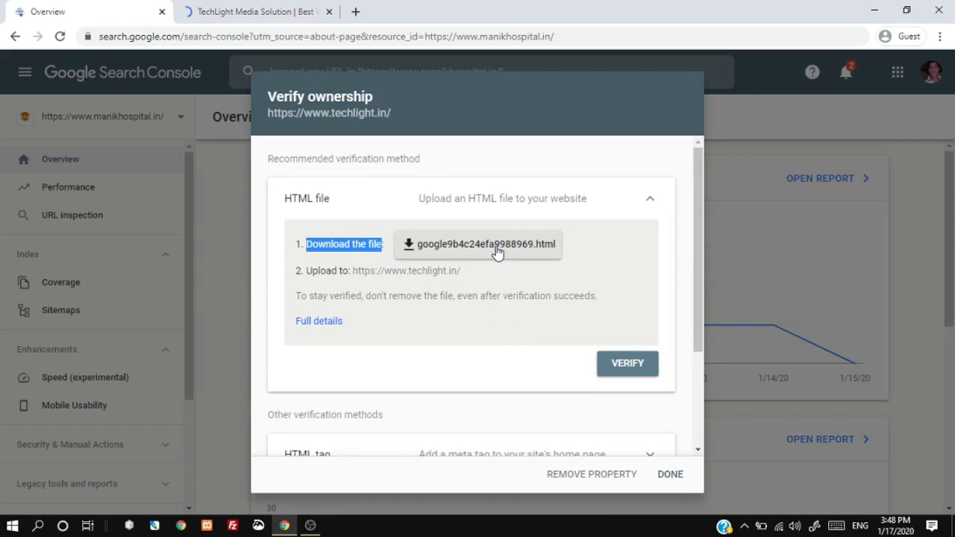
pyautogui.click(505, 202)
pyautogui.click(331, 216)
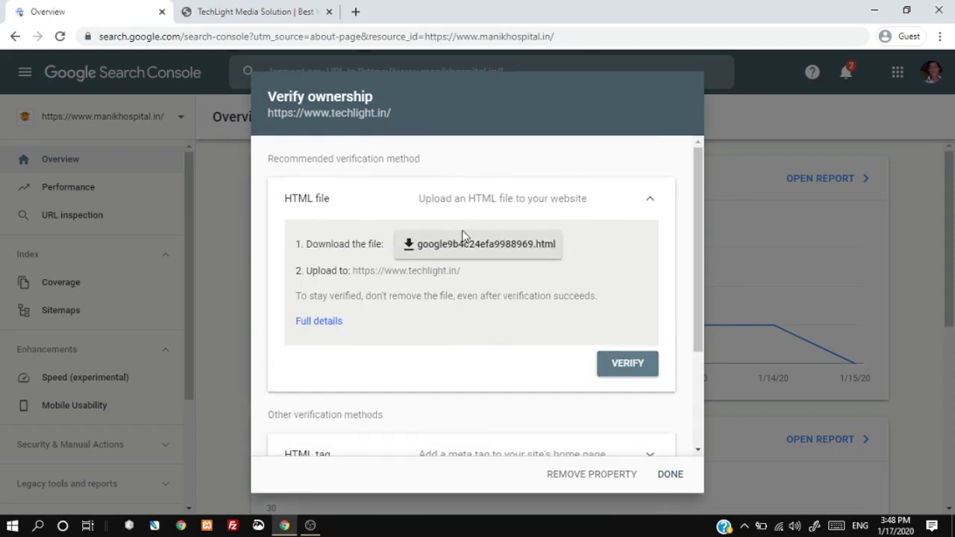
pyautogui.click(458, 252)
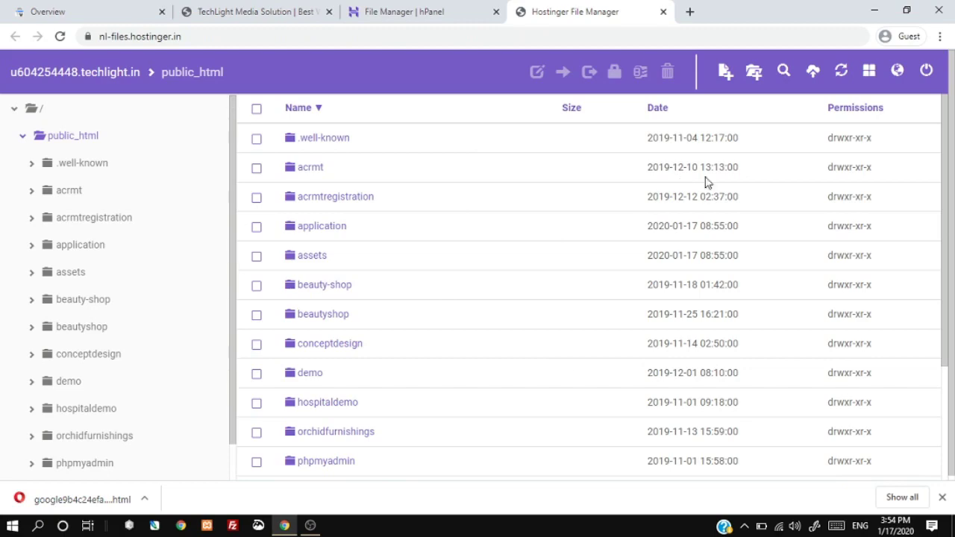
pyautogui.click(812, 70)
pyautogui.click(539, 177)
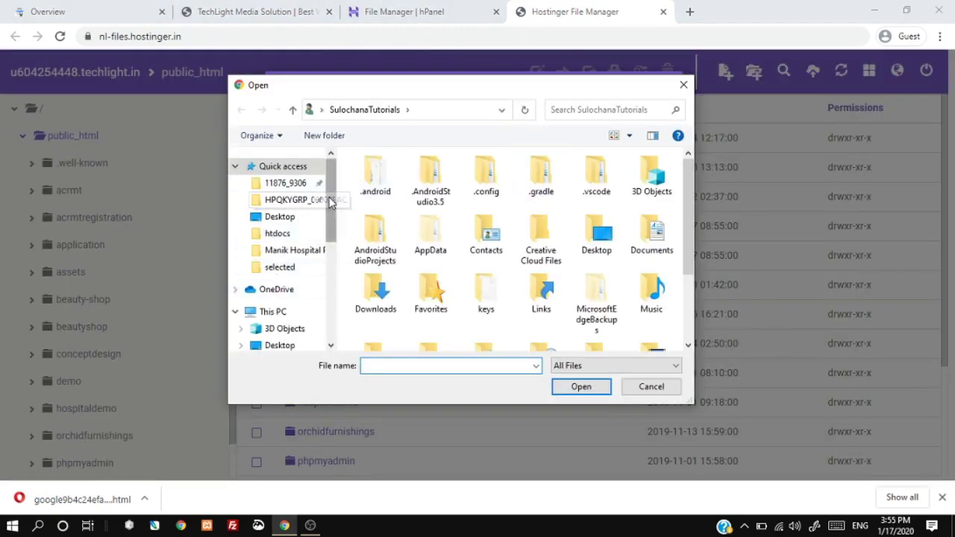
# Step: Upload google9b4c24efa9988969.html from Downloads into /public_html
pyautogui.scroll(-2, 330, 214)
pyautogui.click(276, 301)
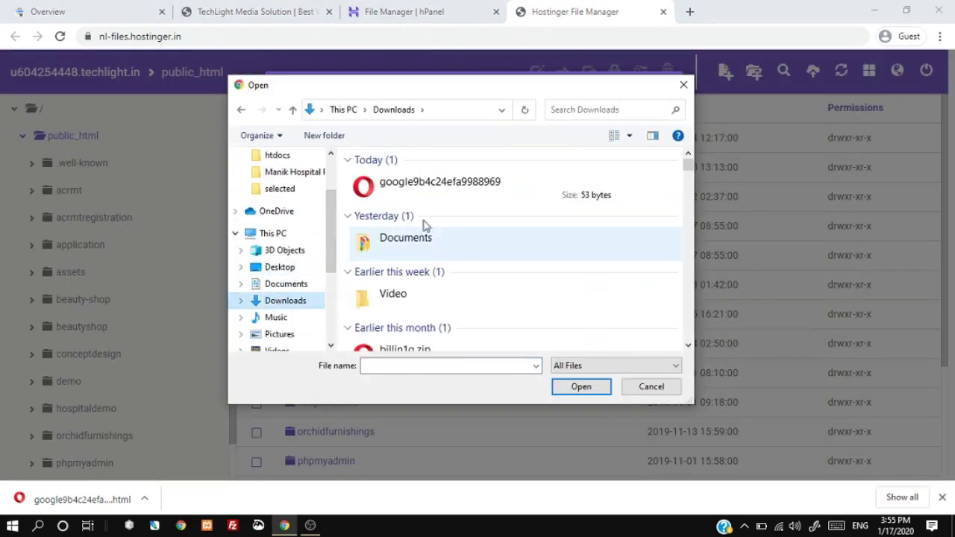
pyautogui.doubleClick(413, 187)
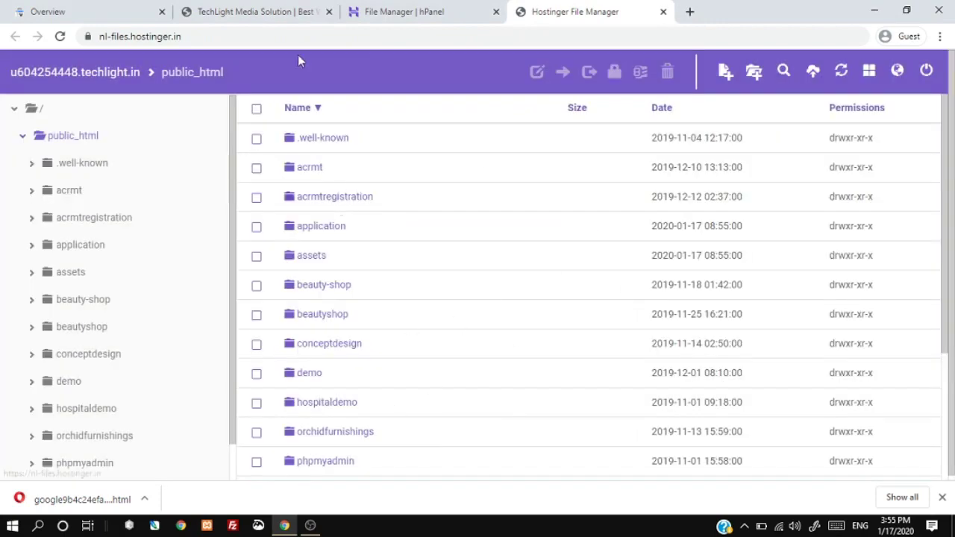
pyautogui.click(96, 12)
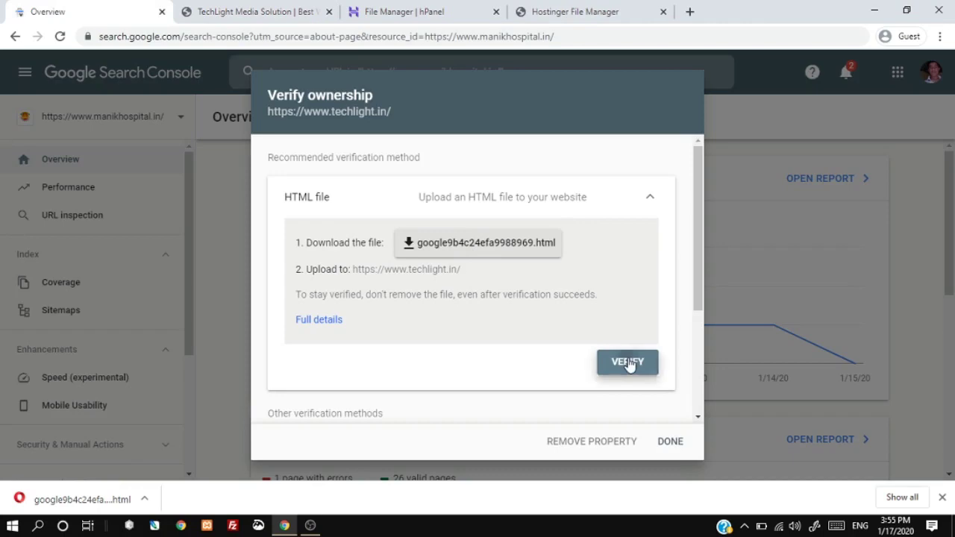
# Step: Verify techlight.in ownership, open the property's Sitemaps page, then return to the TechLight tab
pyautogui.click(628, 362)
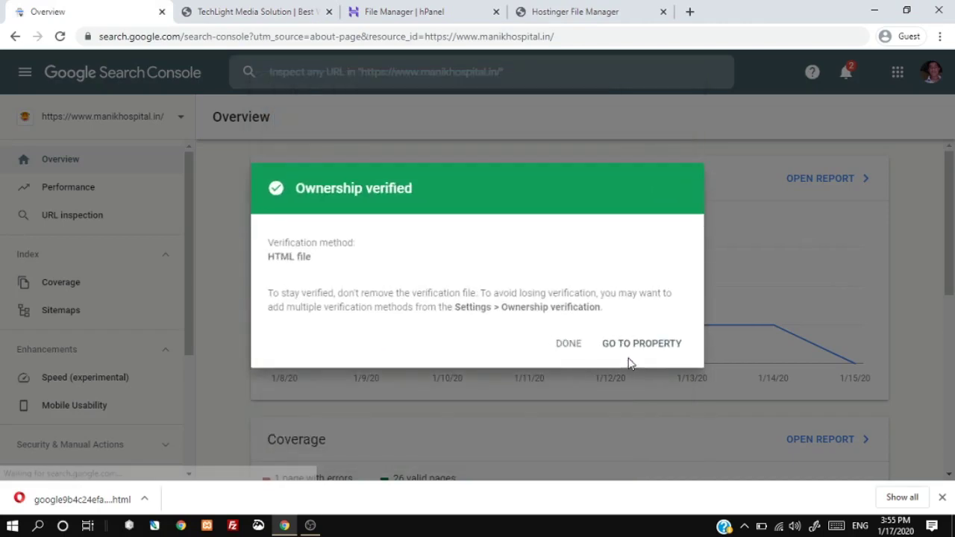
pyautogui.click(643, 345)
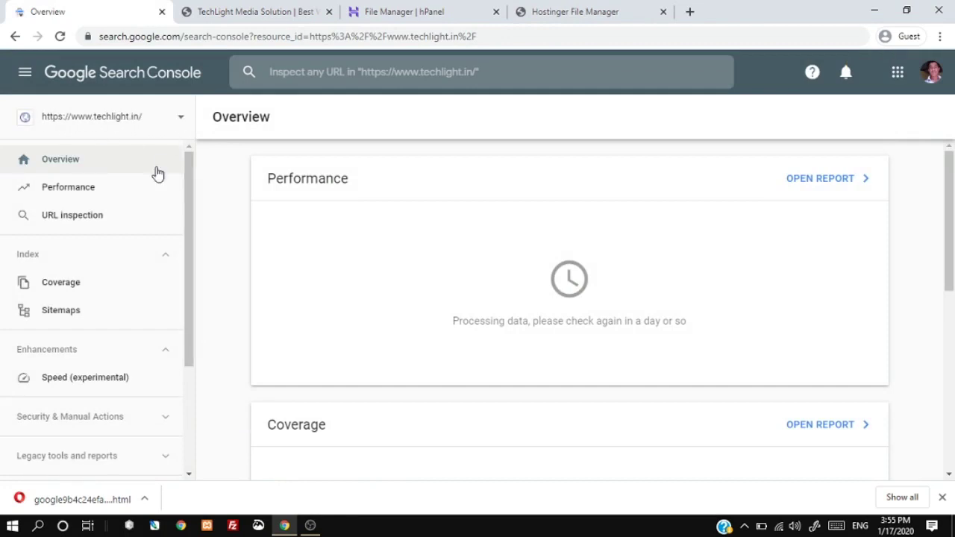
pyautogui.click(75, 314)
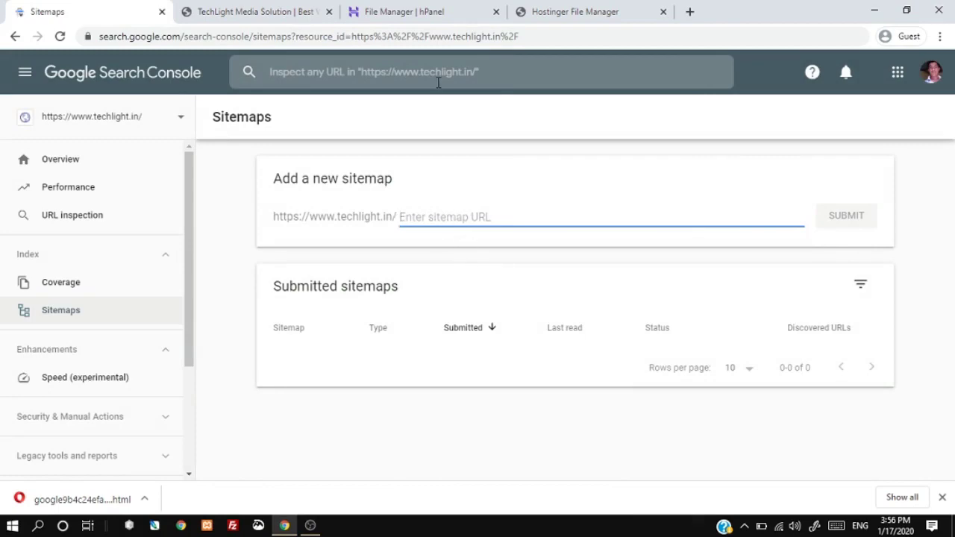
pyautogui.hotkey('ctrl', 'shift', 'Tab')
pyautogui.hotkey('ctrl', 'shift', 'Tab')
pyautogui.hotkey('ctrl', 'shift', 'Tab')
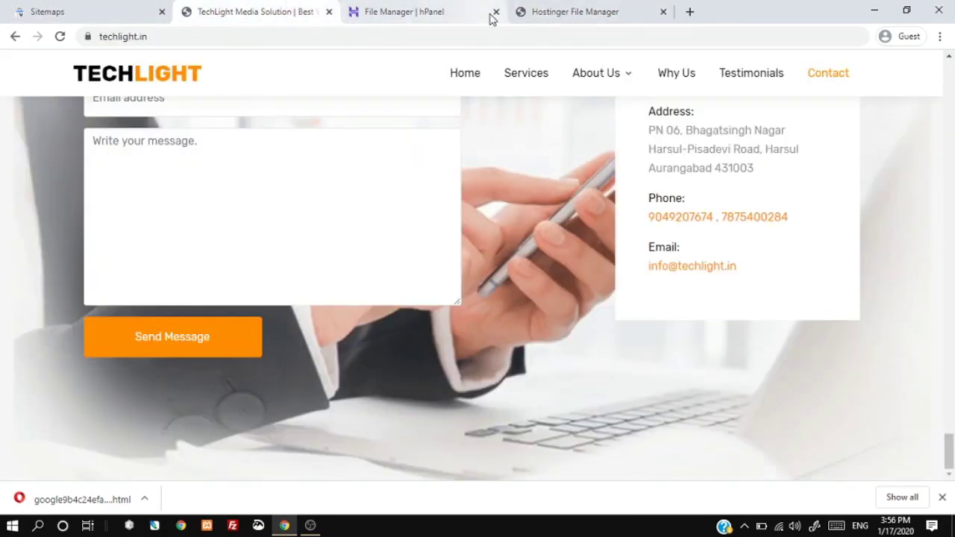
# Step: Open google.com in a new browser tab
pyautogui.click(561, 10)
pyautogui.click(689, 12)
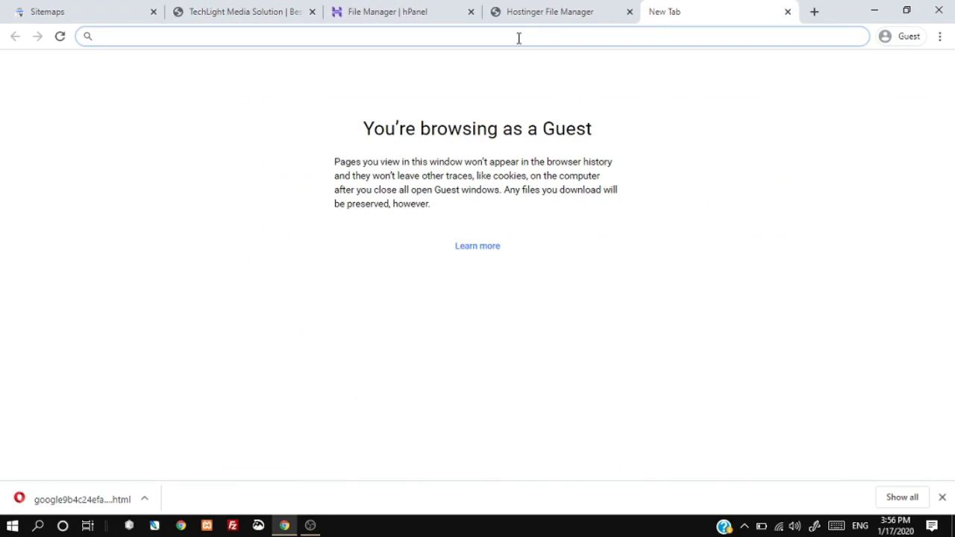
pyautogui.write('google.com')
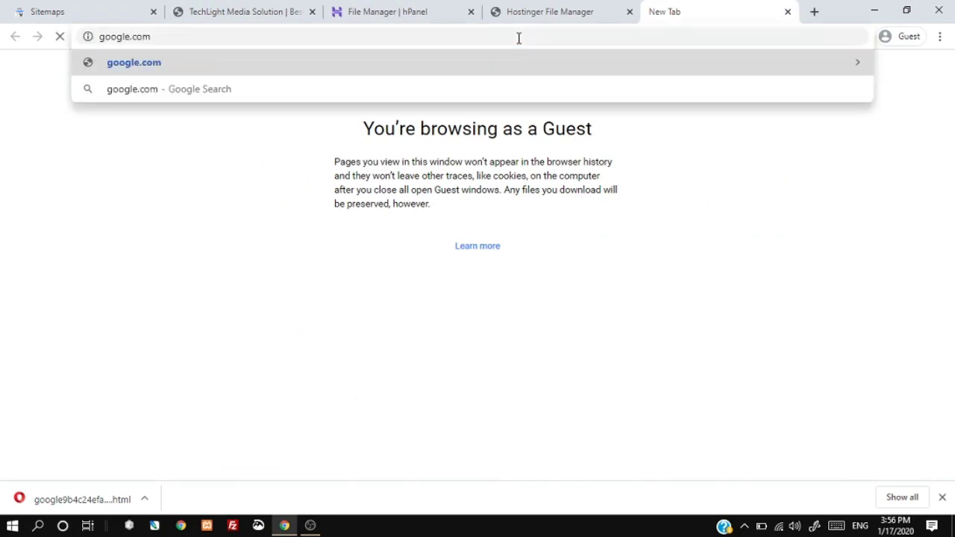
pyautogui.press('Return')
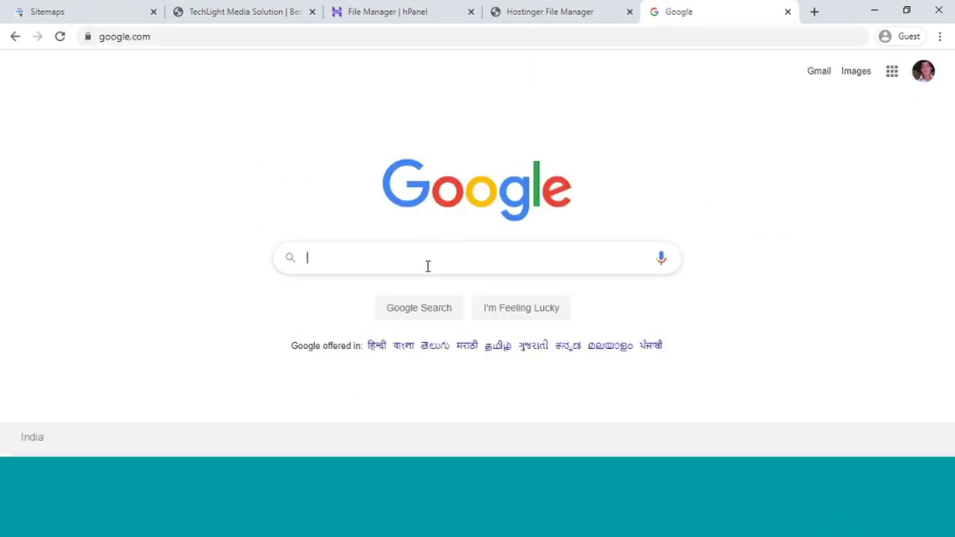
# Step: Search 'free xml sitemap generator' and open the XML-Sitemaps.com result
pyautogui.write('freexml s')
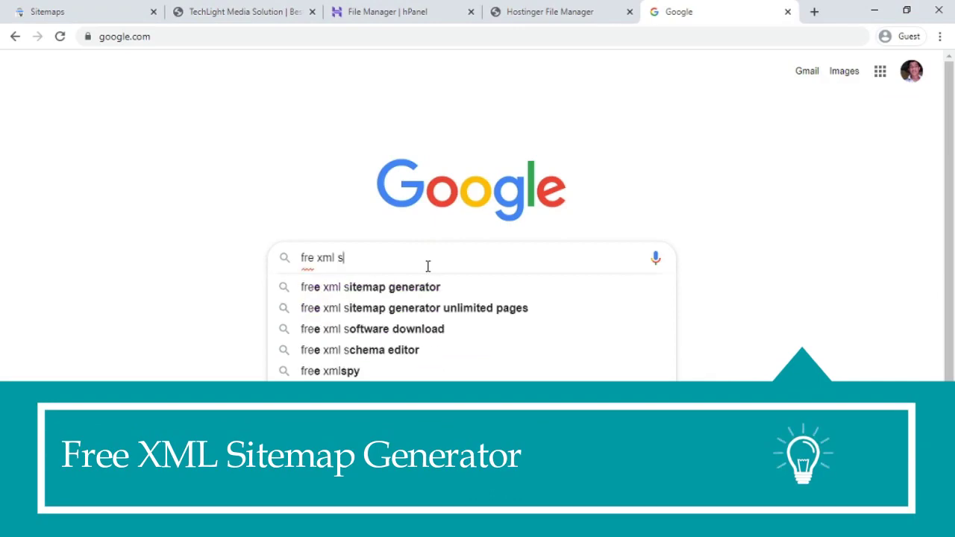
pyautogui.press('Down')
pyautogui.press('Return')
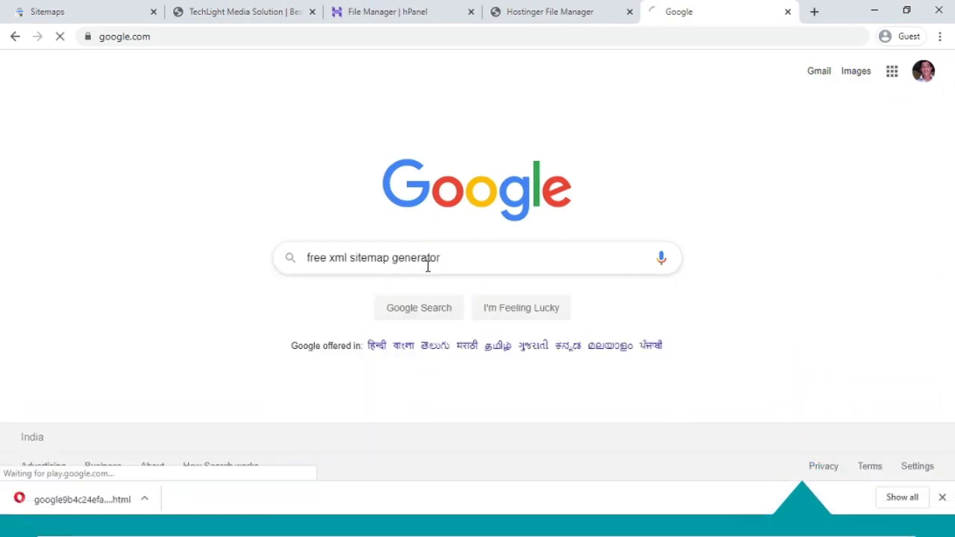
pyautogui.click(222, 196)
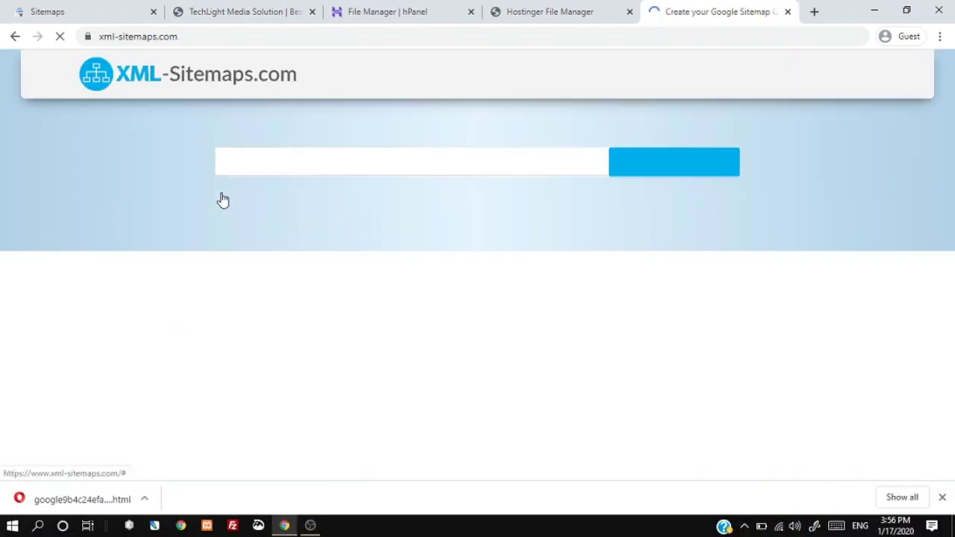
pyautogui.rightClick(301, 161)
pyautogui.click(355, 288)
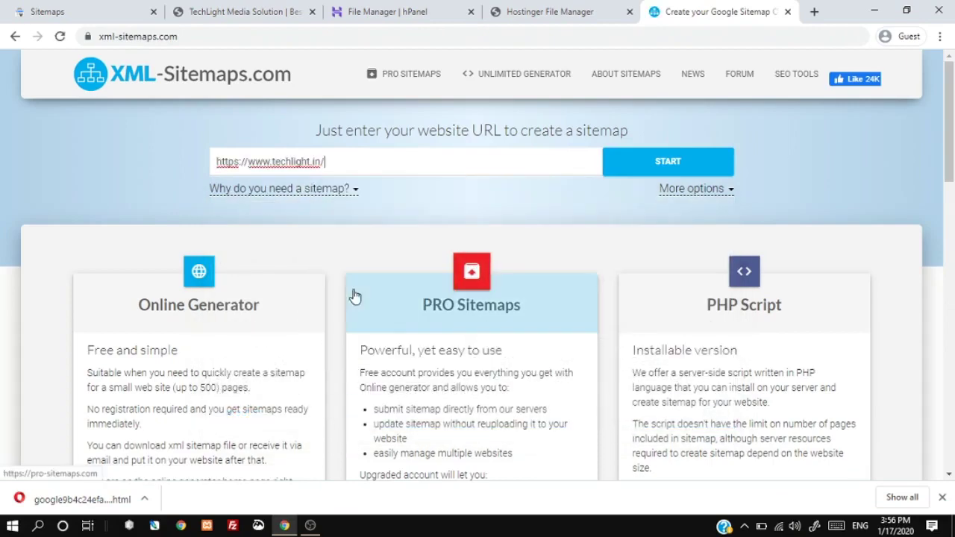
pyautogui.click(660, 166)
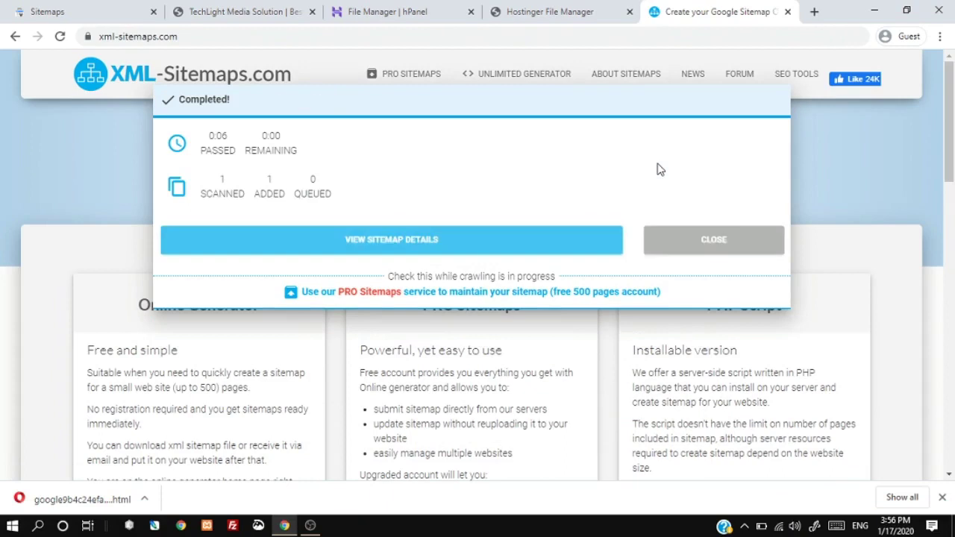
pyautogui.click(468, 247)
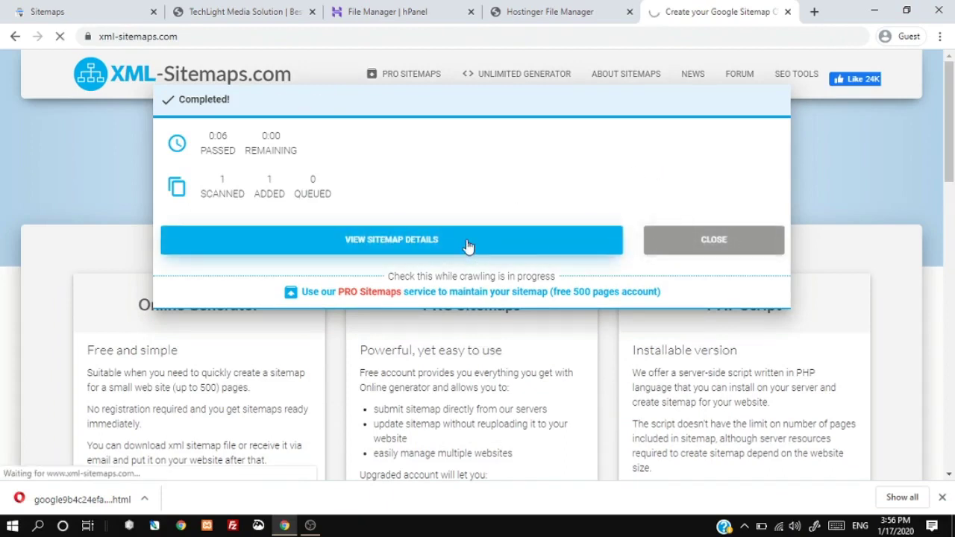
pyautogui.click(373, 322)
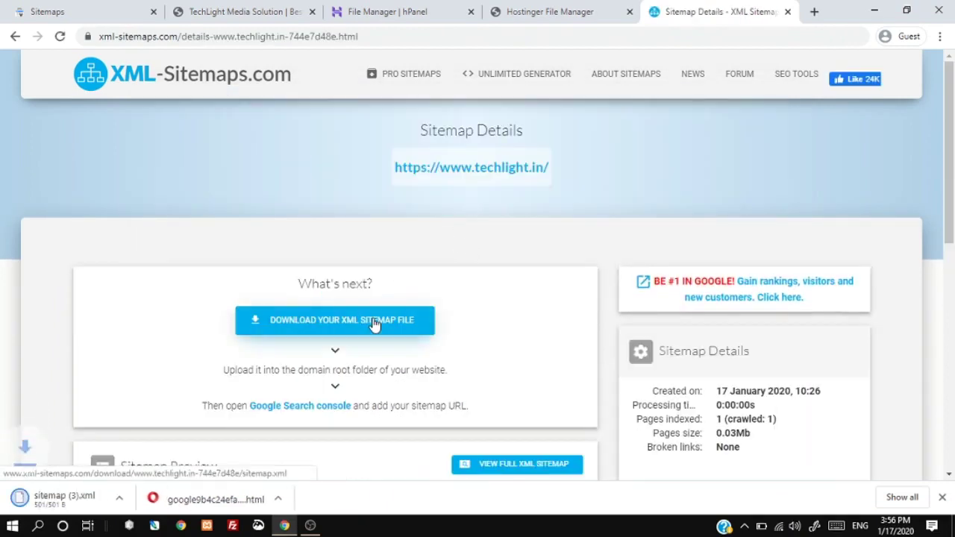
pyautogui.click(396, 8)
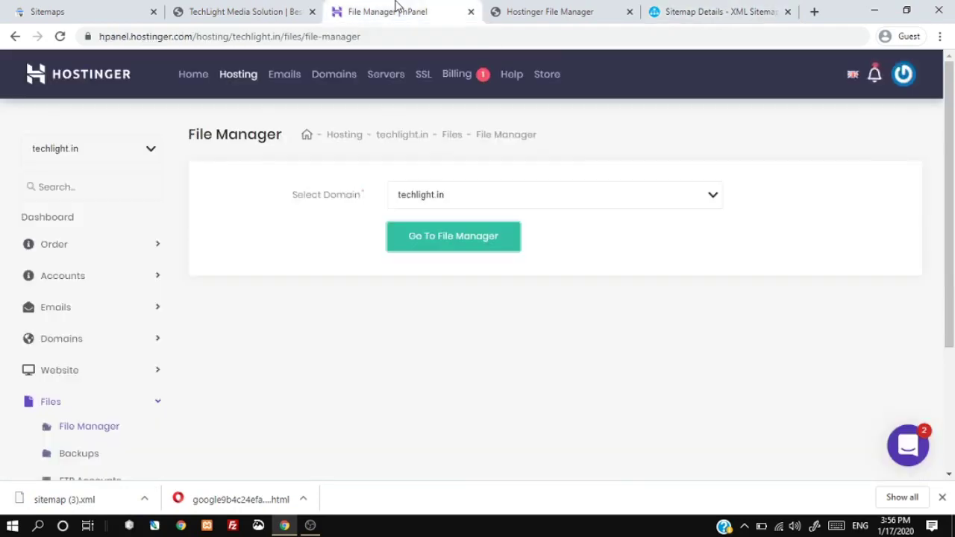
# Step: Upload sitemap (3).xml from the computer into public_html
pyautogui.click(549, 10)
pyautogui.click(813, 71)
pyautogui.click(522, 159)
pyautogui.click(423, 187)
pyautogui.doubleClick(423, 187)
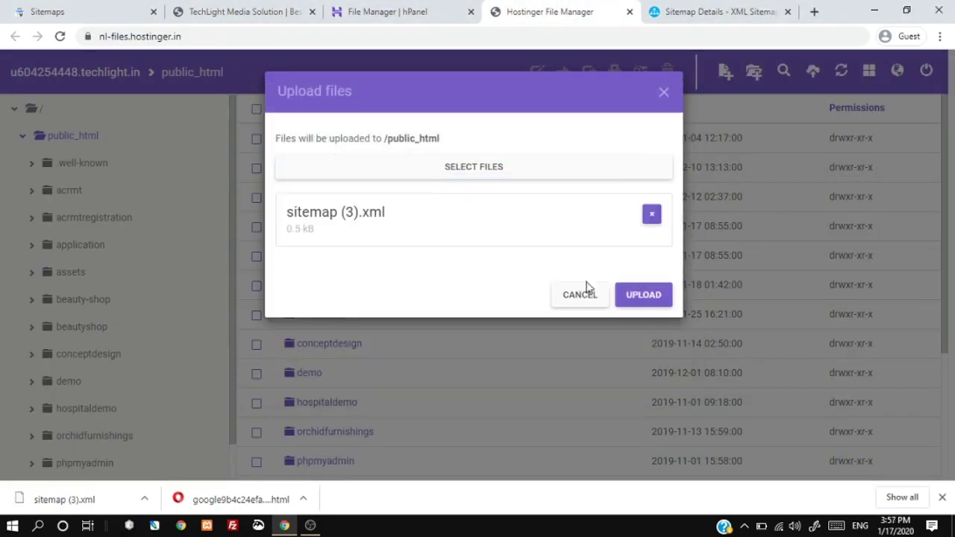
pyautogui.click(633, 293)
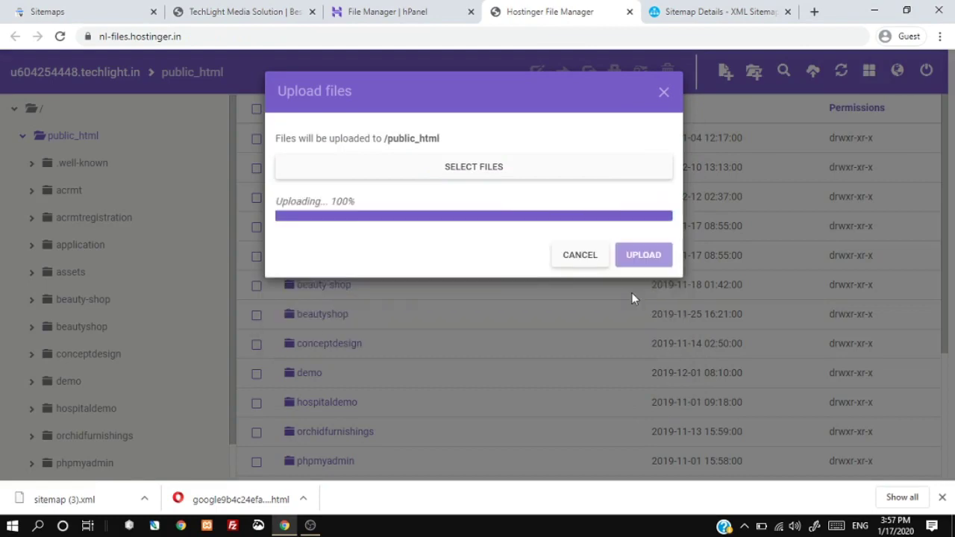
# Step: Rename sitemap (3).xml to sitemap.xml in the File Manager
pyautogui.scroll(-3, 939, 383)
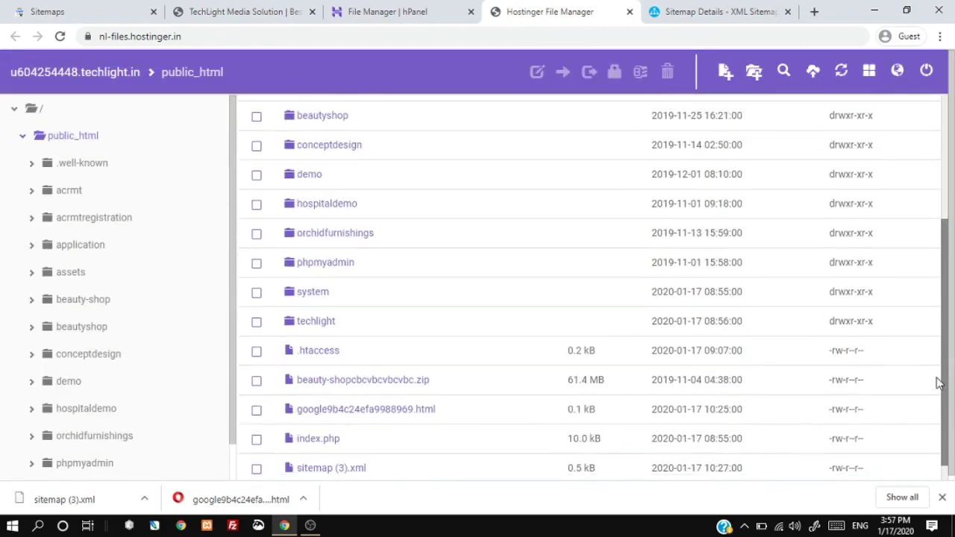
pyautogui.scroll(-1, 939, 383)
pyautogui.rightClick(388, 439)
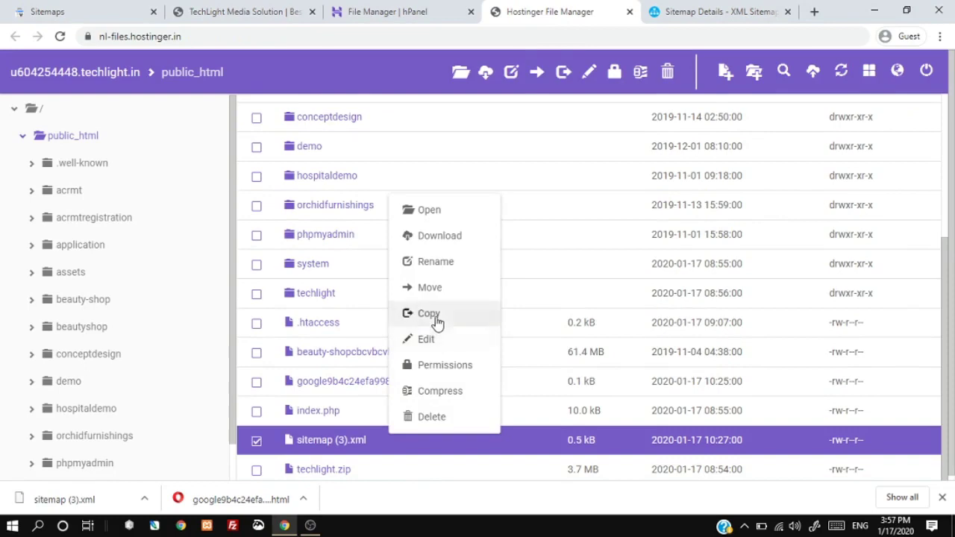
pyautogui.click(436, 262)
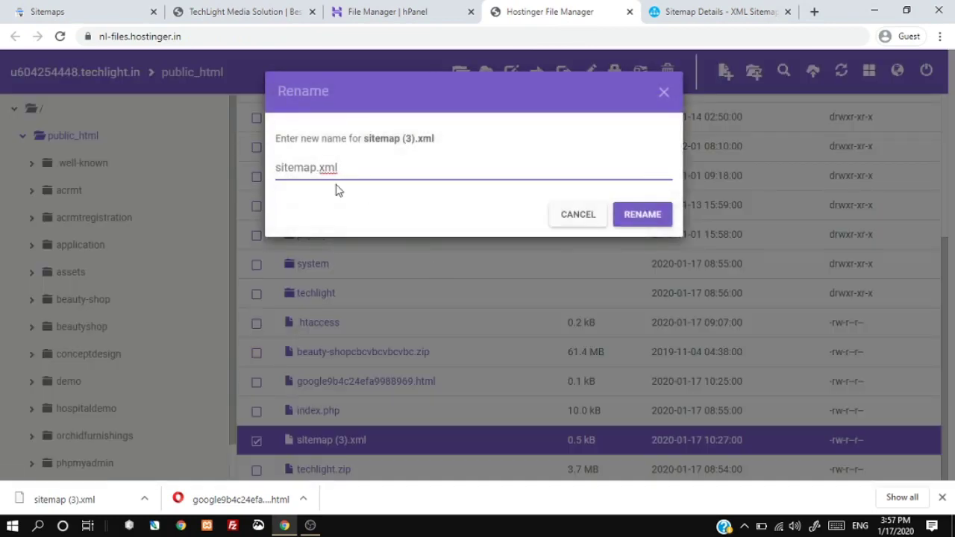
pyautogui.moveTo(418, 168); pyautogui.dragTo(277, 159)
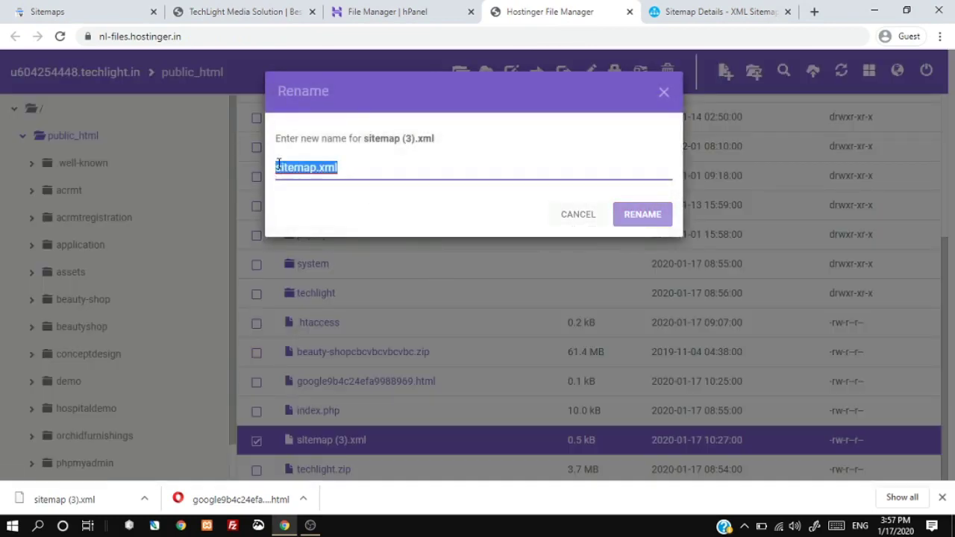
pyautogui.rightClick(286, 170)
# Step: Open techlight.in/sitemap.xml on the live site to check it loads
pyautogui.click(377, 9)
pyautogui.click(238, 11)
pyautogui.click(241, 34)
pyautogui.click(248, 35)
pyautogui.write('sitemap')
pyautogui.press('Return')
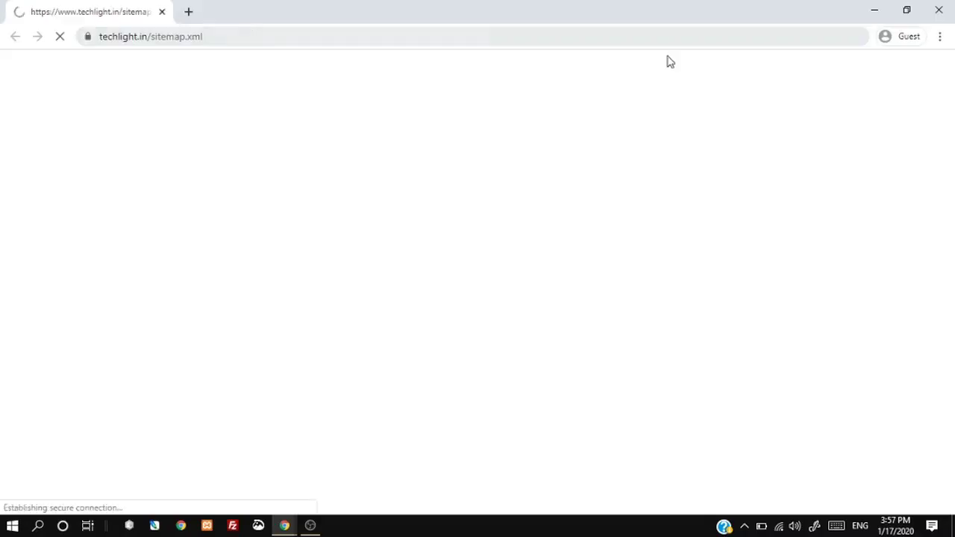
# Step: Enter sitemap.xml as the new sitemap on Search Console's Sitemaps page
pyautogui.click(939, 10)
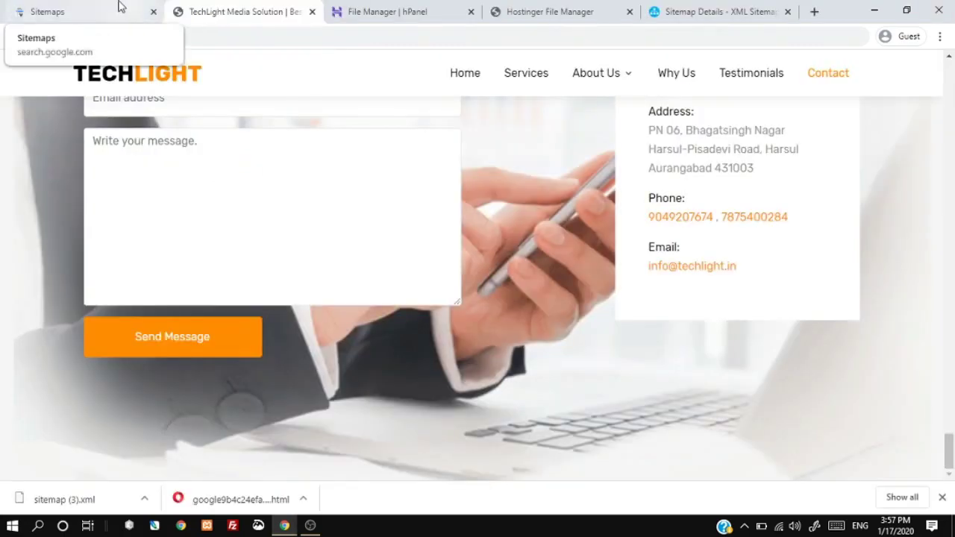
pyautogui.click(117, 9)
pyautogui.write('sitemap.xml')
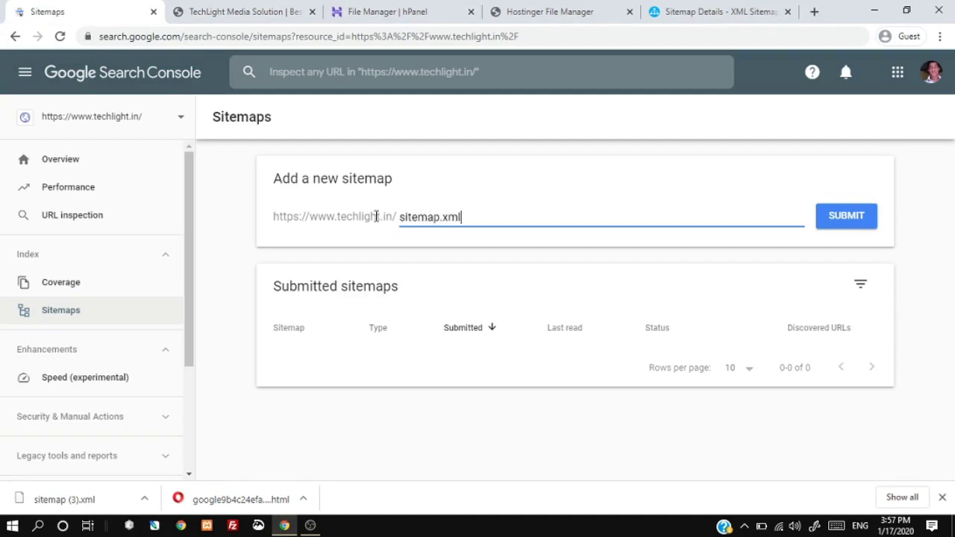
# Step: Submit sitemap.xml, acknowledge the success message, and view the Coverage report
pyautogui.click(846, 216)
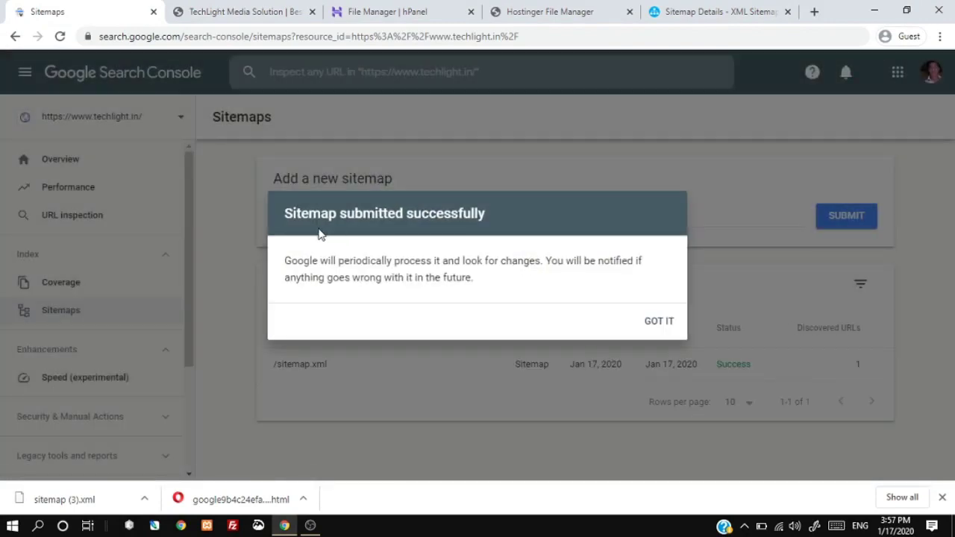
pyautogui.click(659, 322)
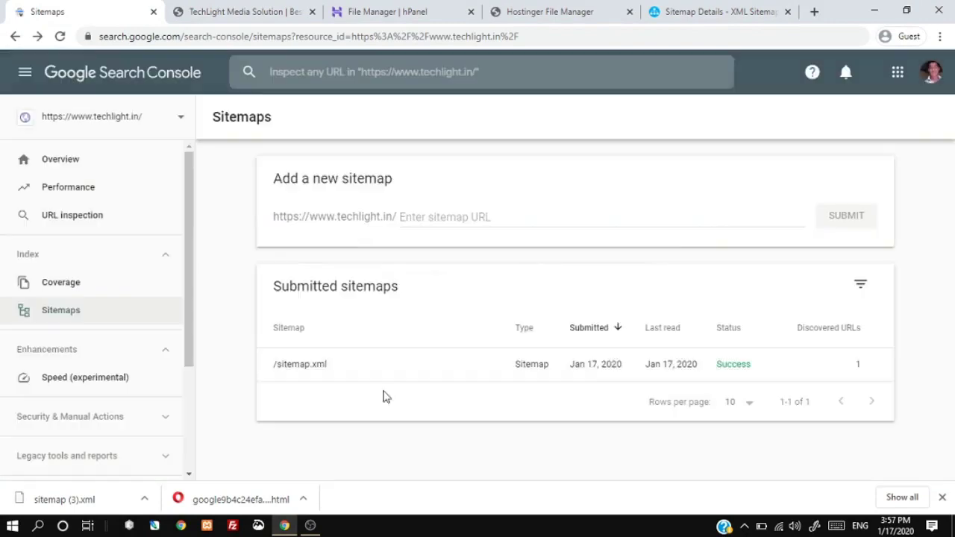
pyautogui.click(941, 496)
pyautogui.click(59, 284)
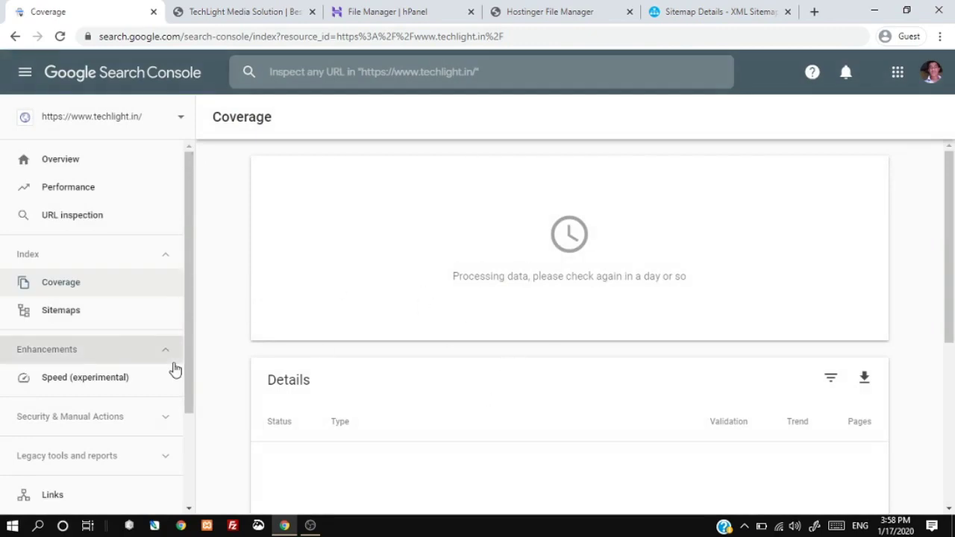
pyautogui.click(702, 12)
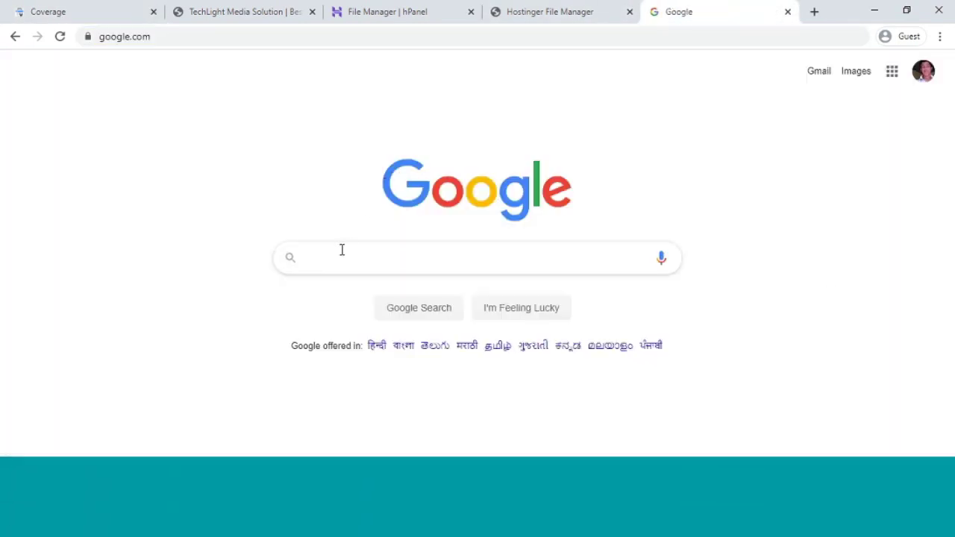
# Step: Search Google for 'free web submission' and open the freewebsubmission.com result
pyautogui.click(342, 253)
pyautogui.write('free ')
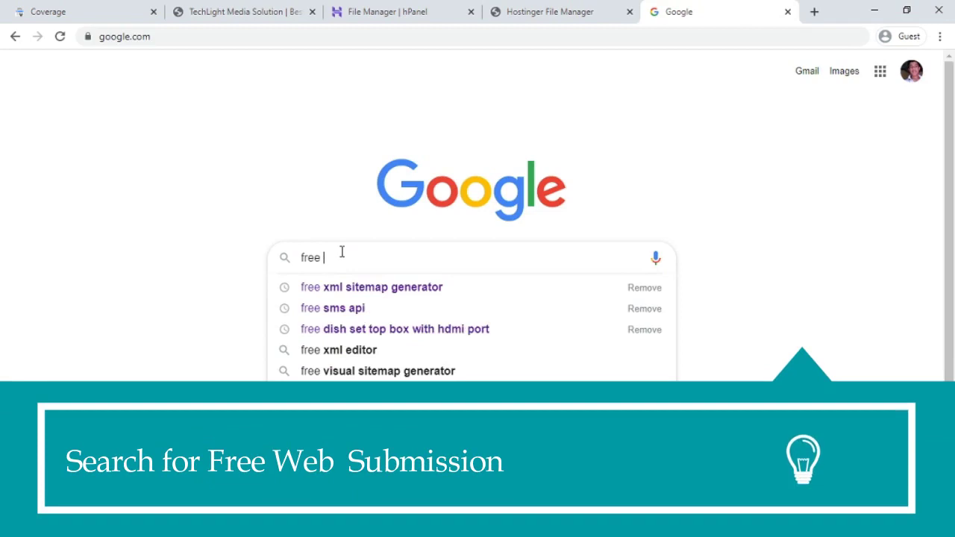
pyautogui.write('web sub')
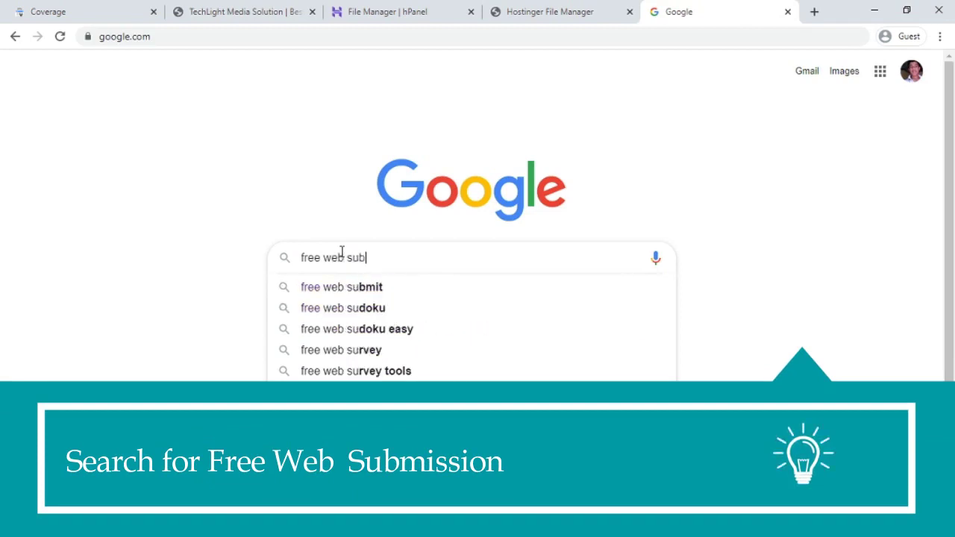
pyautogui.write('mission')
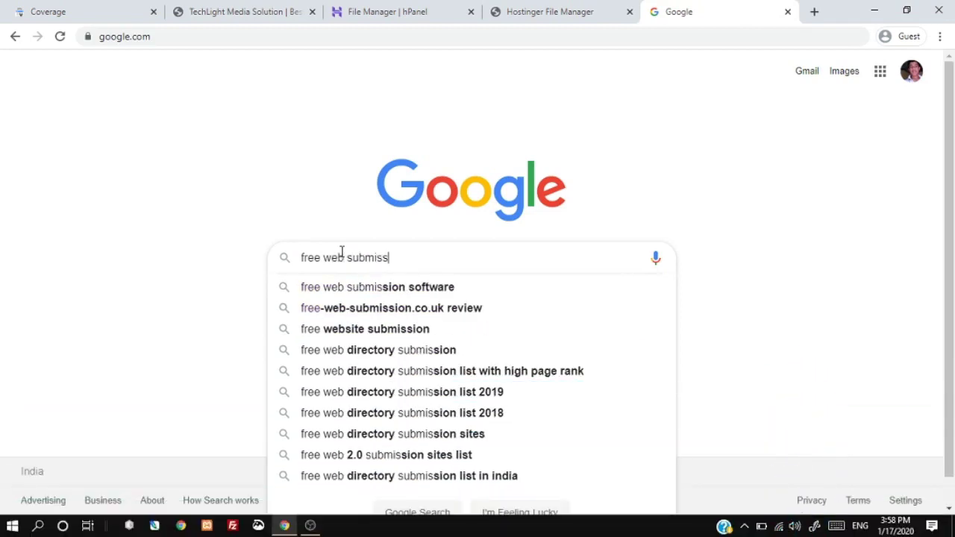
pyautogui.press('Return')
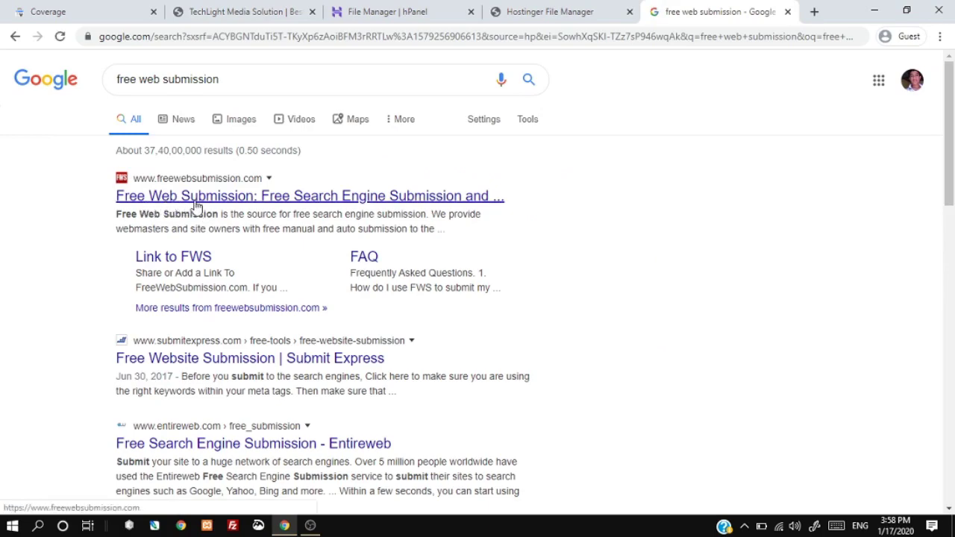
pyautogui.click(196, 203)
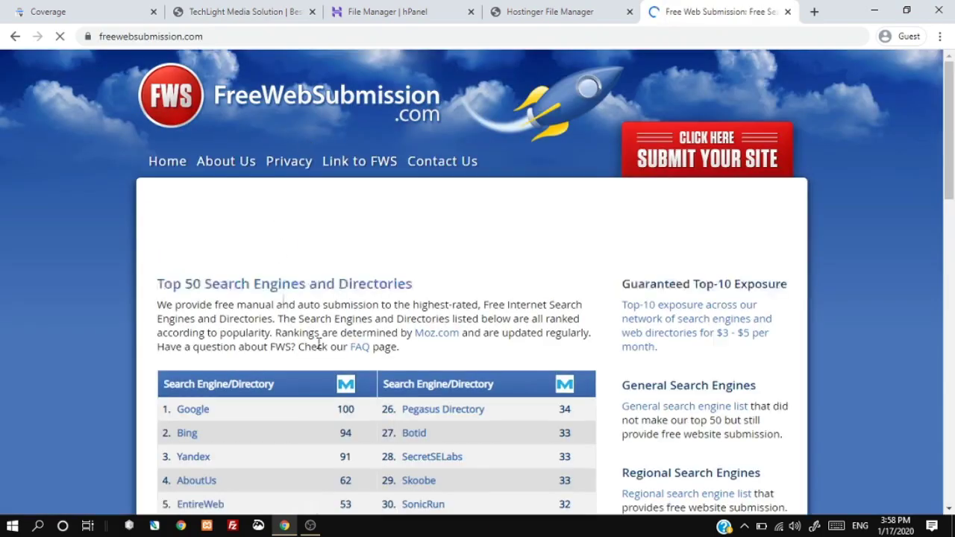
pyautogui.click(701, 151)
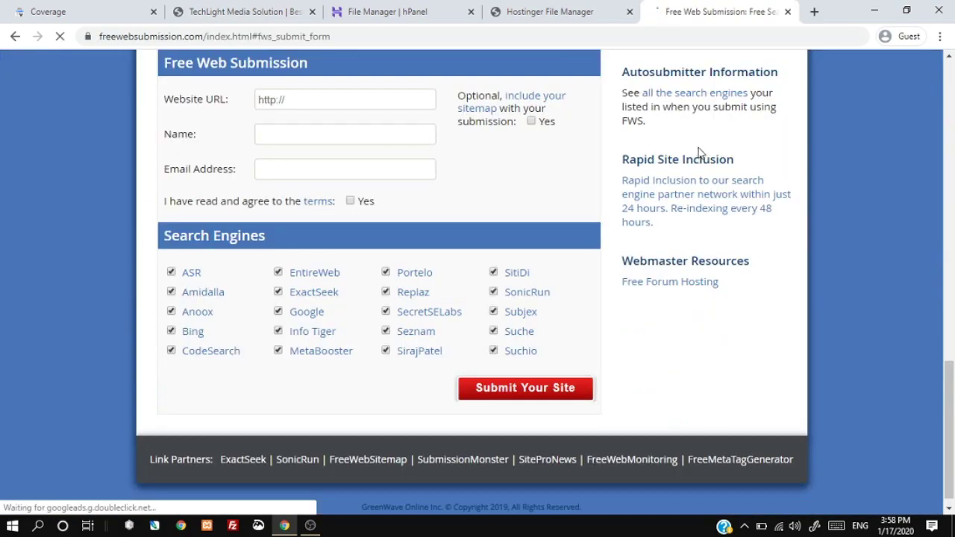
pyautogui.click(330, 99)
pyautogui.hotkey('ctrl', 'a')
pyautogui.hotkey('ctrl', 'v')
pyautogui.click(317, 136)
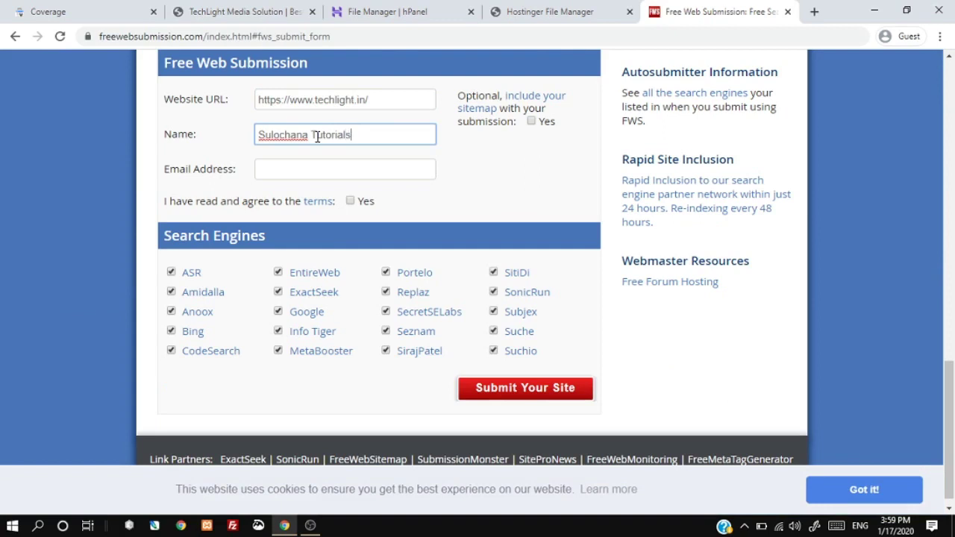
pyautogui.click(310, 169)
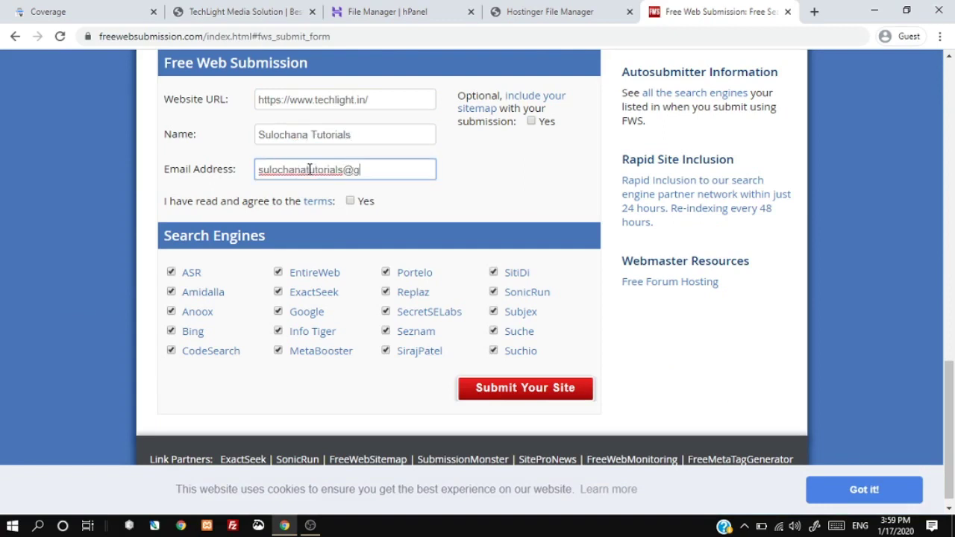
pyautogui.click(350, 201)
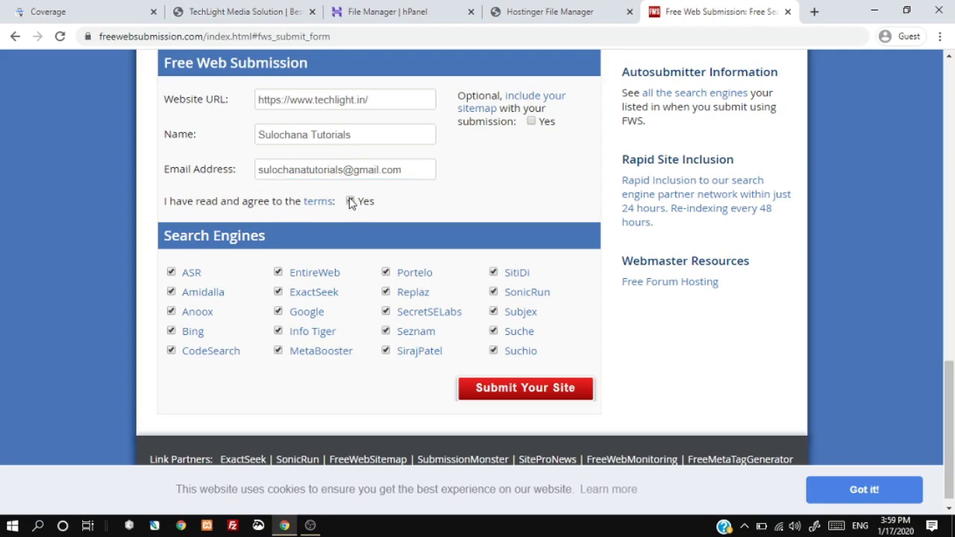
pyautogui.click(512, 391)
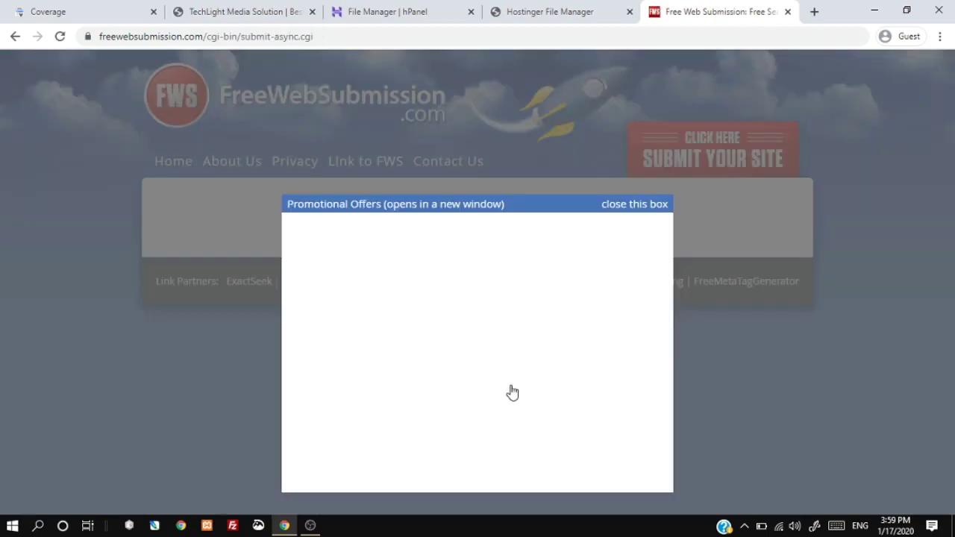
# Step: Dismiss the promotional offers box, note the e-mail awaiting verification, and start a new tab
pyautogui.click(638, 212)
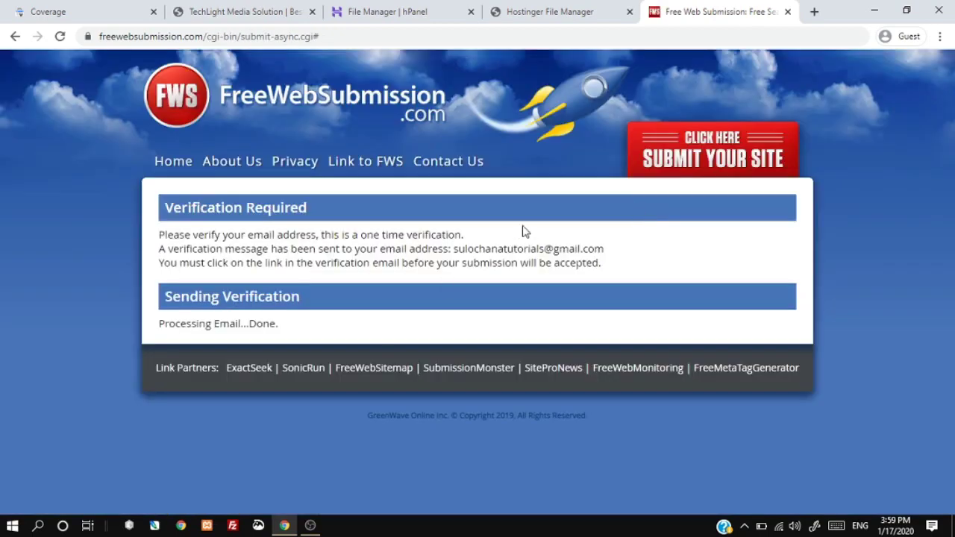
pyautogui.moveTo(454, 250); pyautogui.dragTo(608, 255)
pyautogui.hotkey('ctrl', 'c')
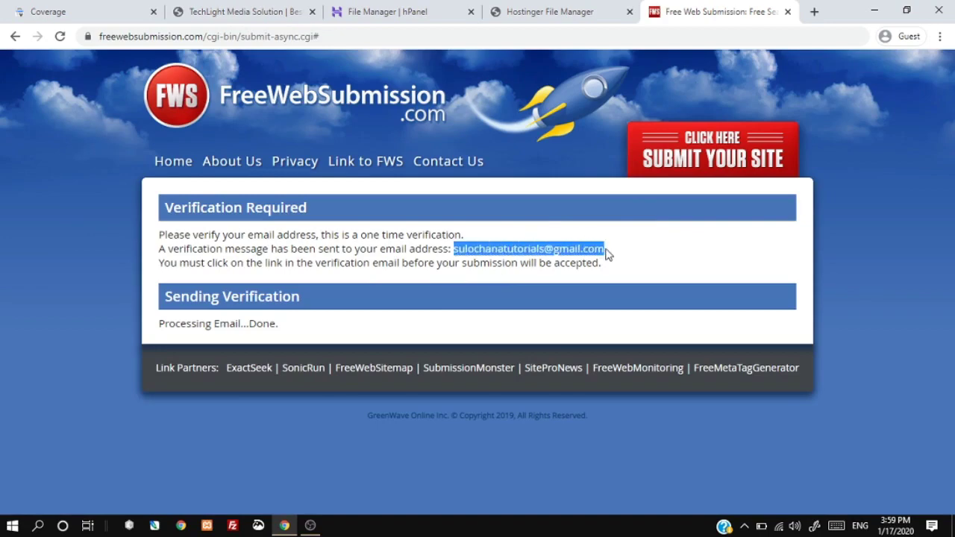
pyautogui.click(812, 13)
# Step: On google.com, add and sign in to the submitter's Google account with its e-mail and password
pyautogui.write('google.c')
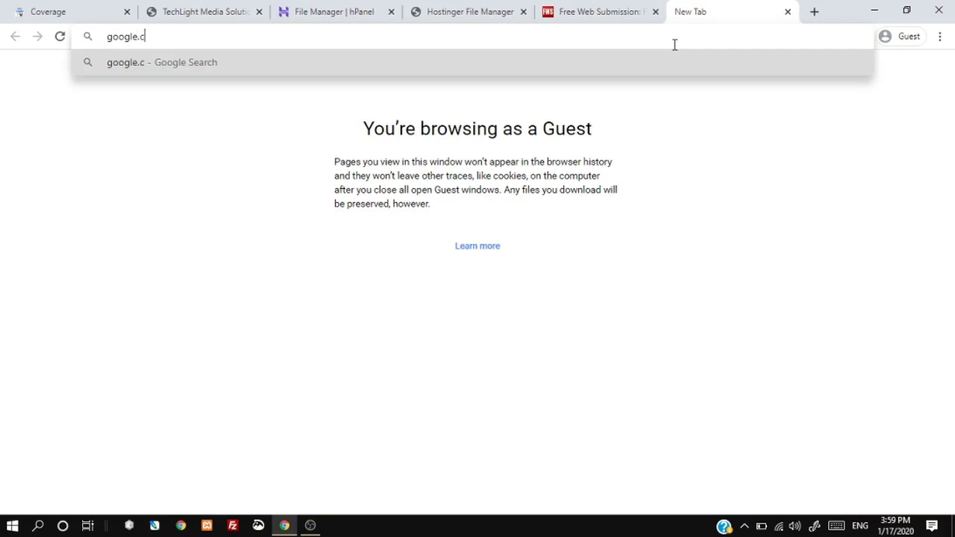
pyautogui.write('om')
pyautogui.press('Return')
pyautogui.click(923, 73)
pyautogui.click(804, 281)
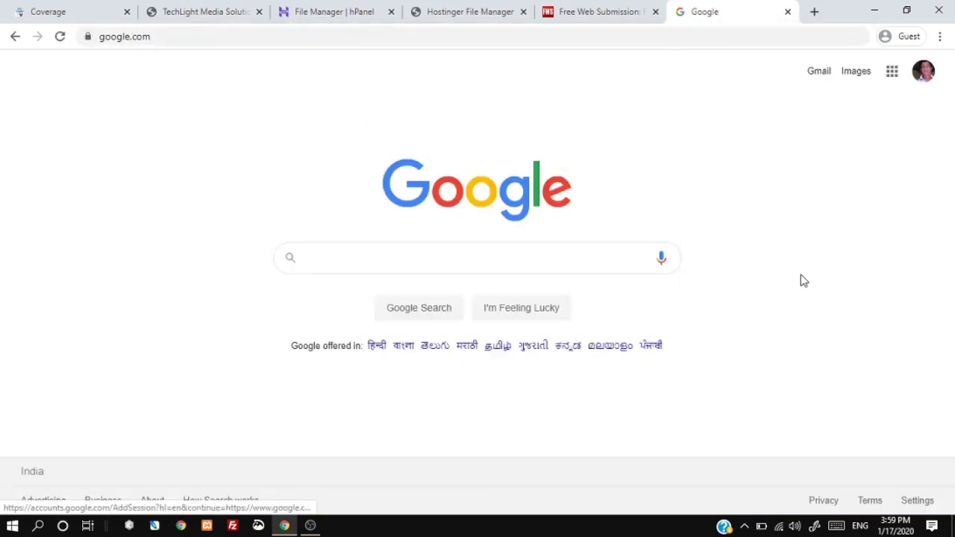
pyautogui.click(445, 262)
pyautogui.hotkey('ctrl', 'v')
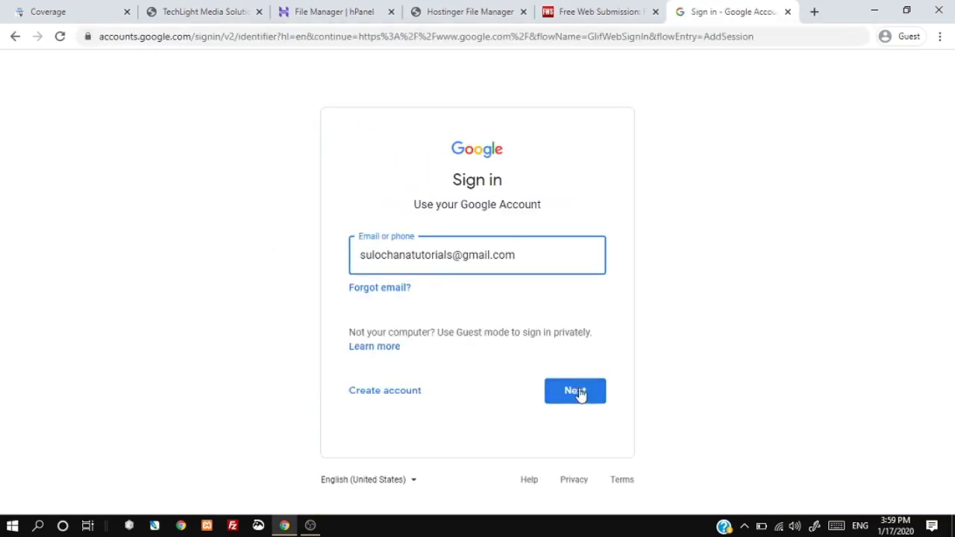
pyautogui.click(580, 393)
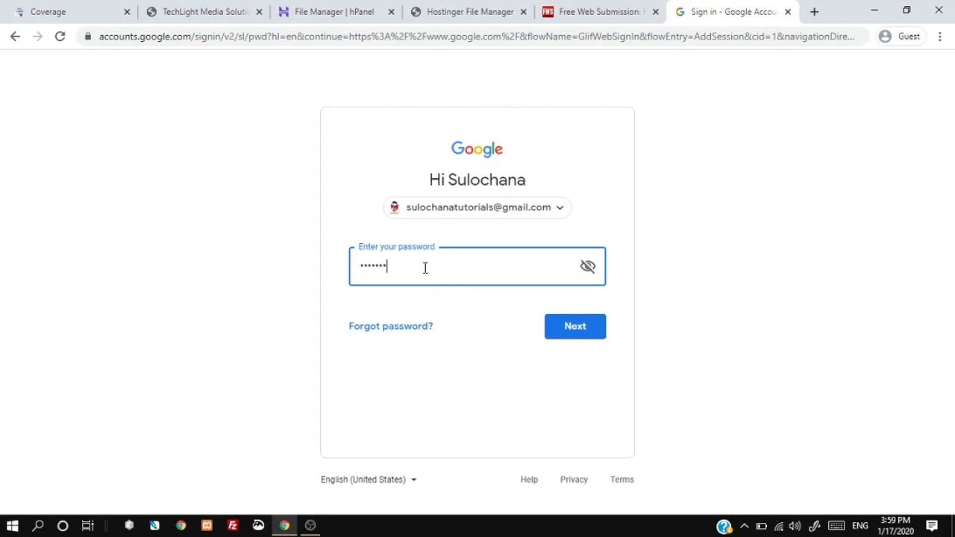
pyautogui.press('Return')
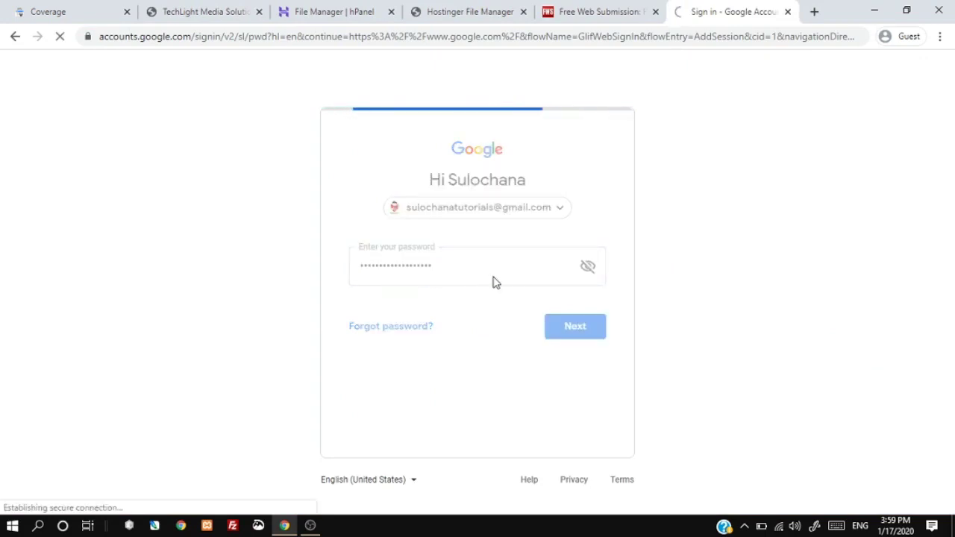
# Step: In Gmail, open the FreeWebSubmission Verification message and follow its Verify Membership link
pyautogui.click(818, 72)
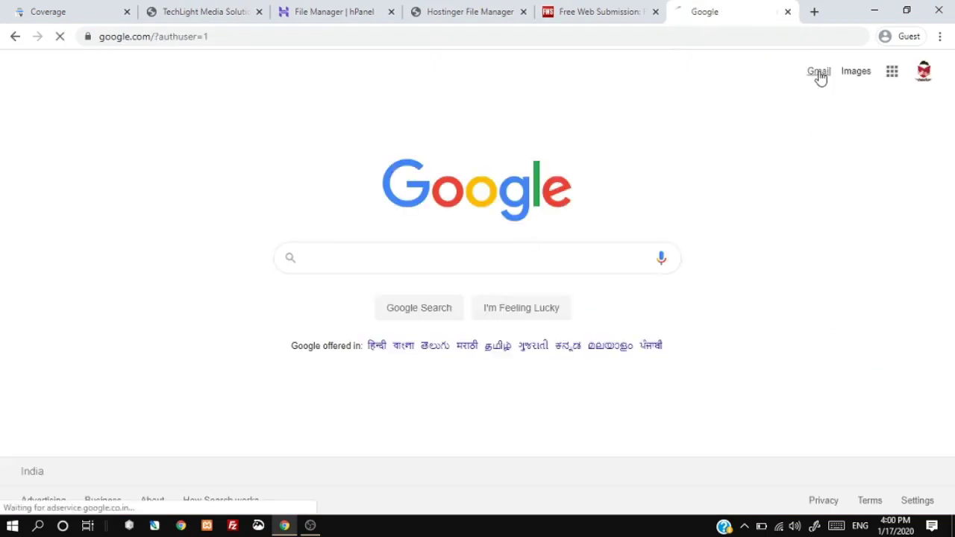
pyautogui.click(620, 11)
pyautogui.click(714, 11)
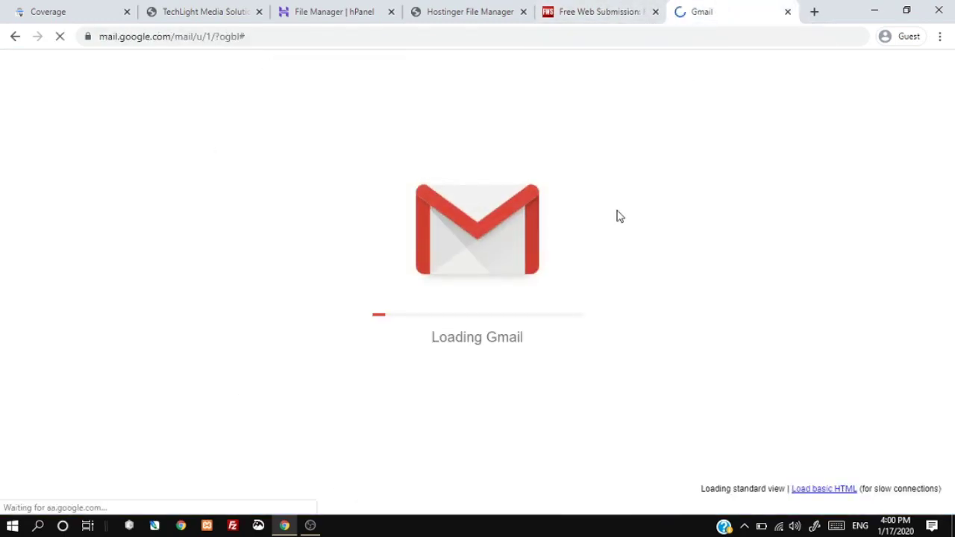
pyautogui.click(403, 185)
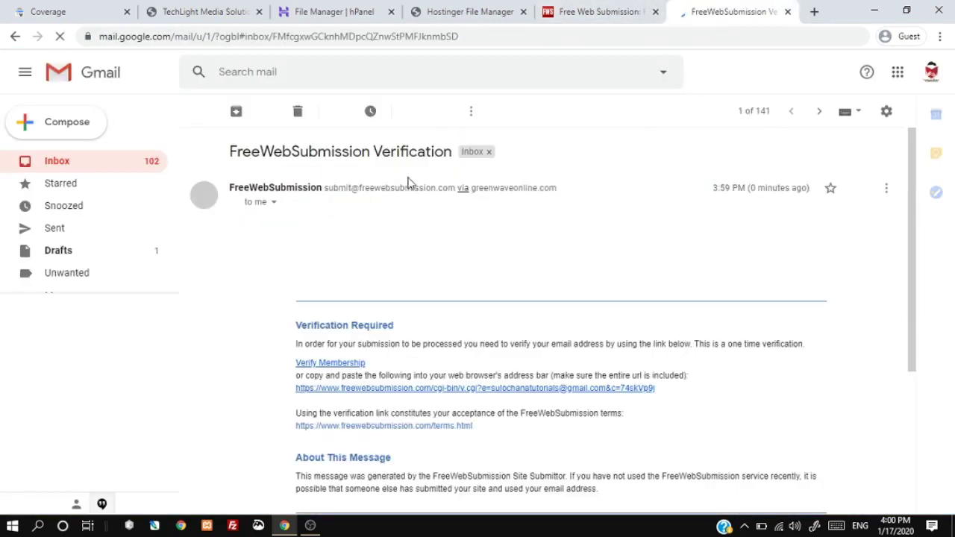
pyautogui.click(353, 364)
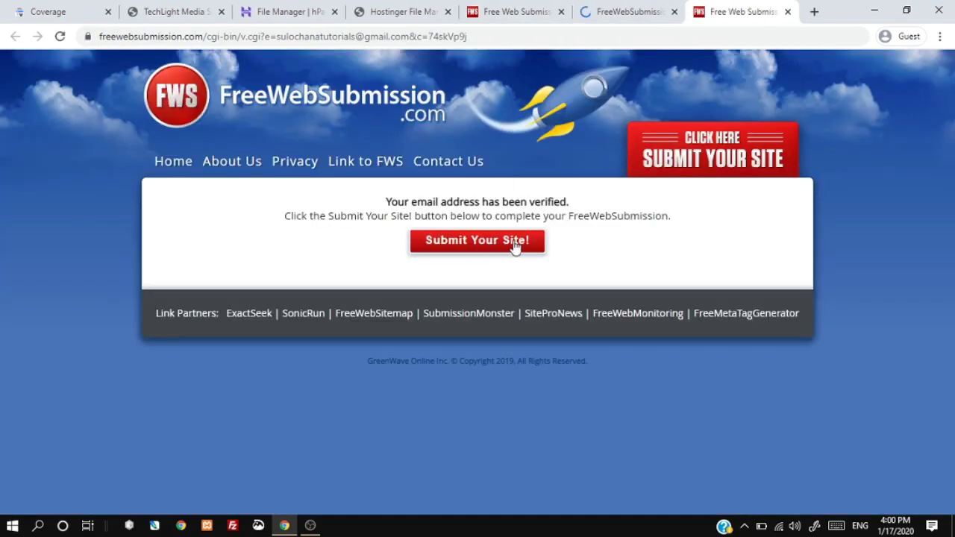
pyautogui.click(515, 246)
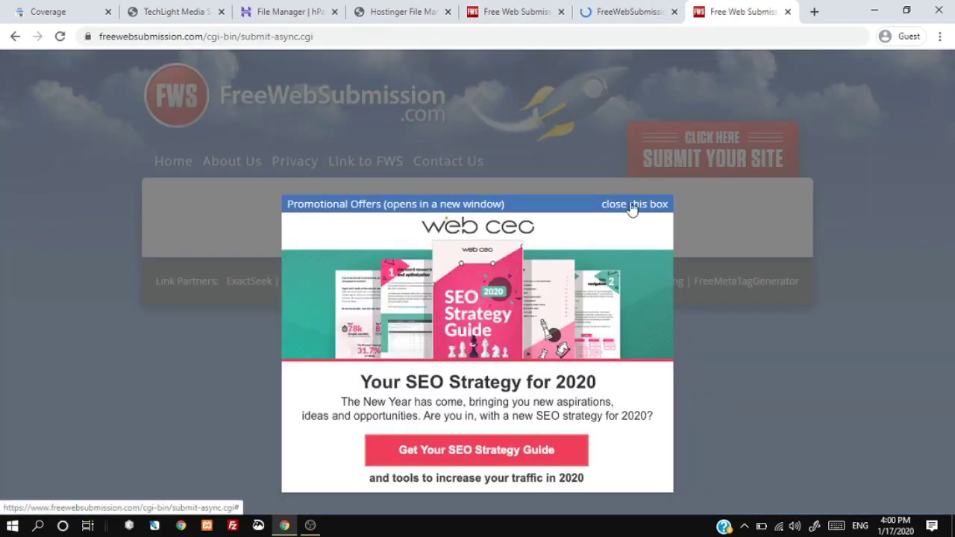
pyautogui.click(633, 205)
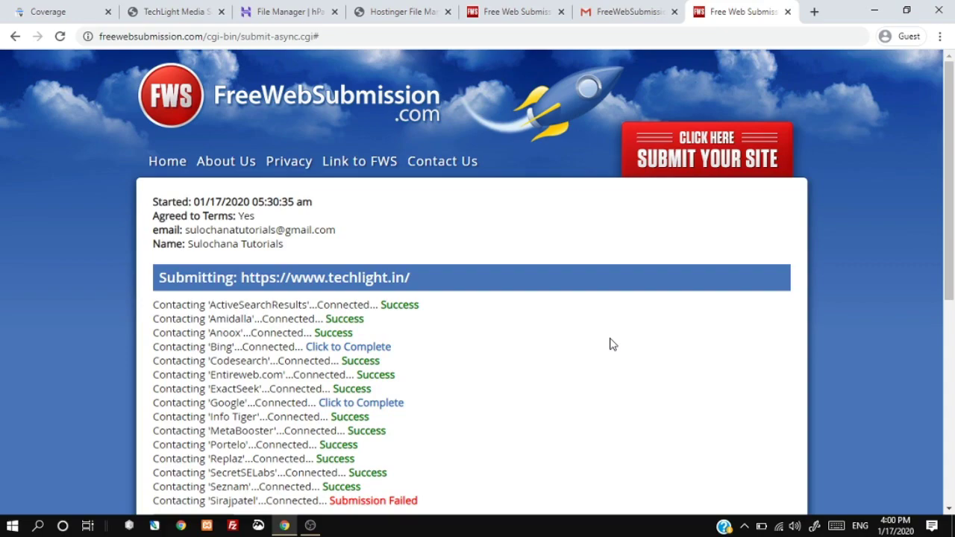
pyautogui.scroll(-3, 459, 209)
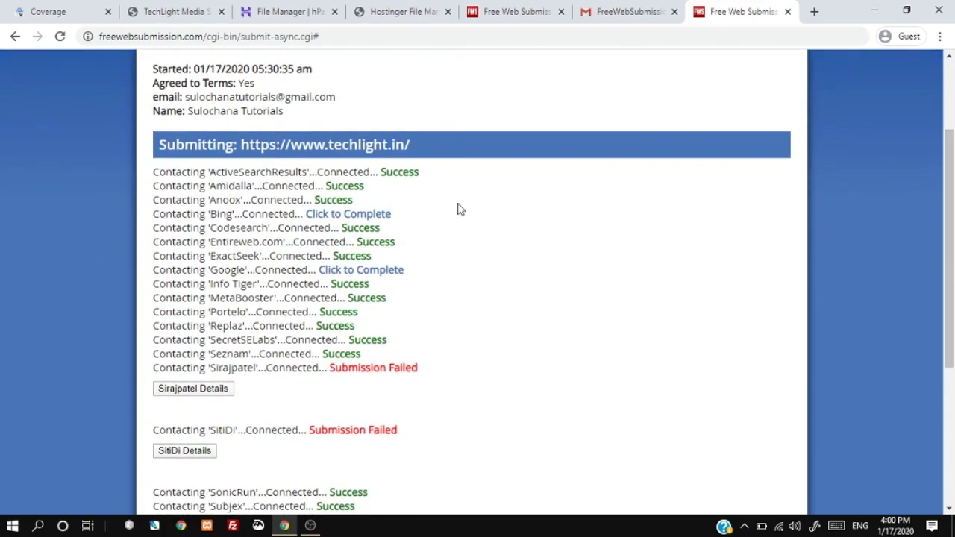
pyautogui.moveTo(951, 267); pyautogui.dragTo(952, 246)
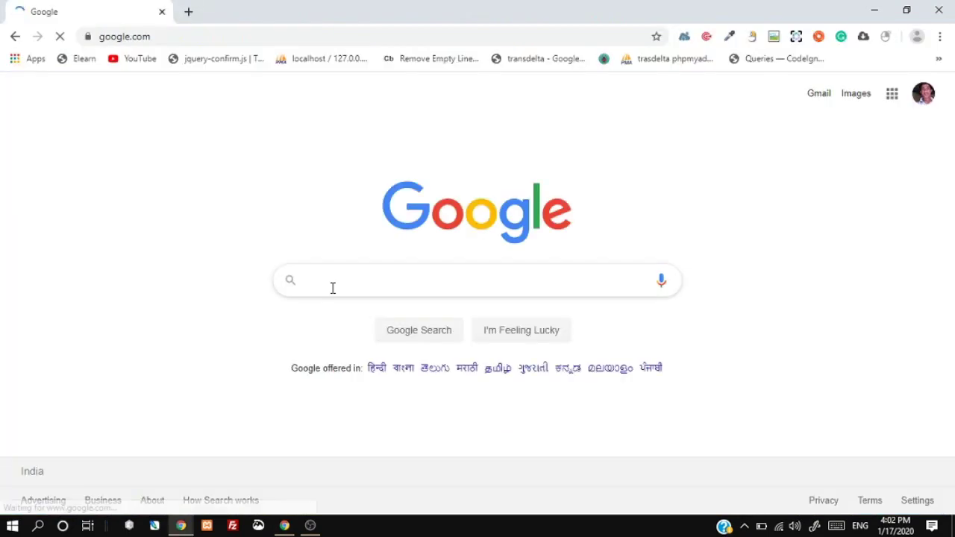
pyautogui.write('Bi')
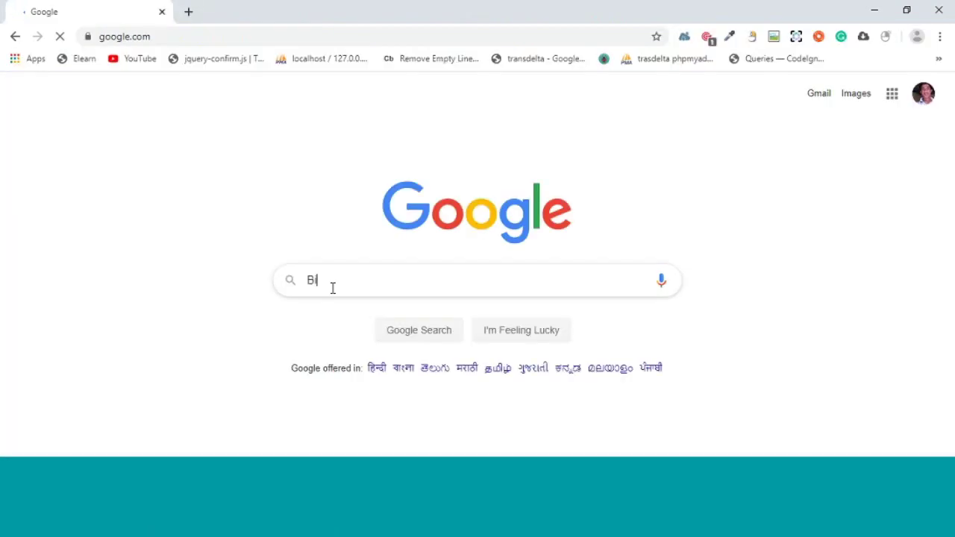
pyautogui.write('ng webmaster')
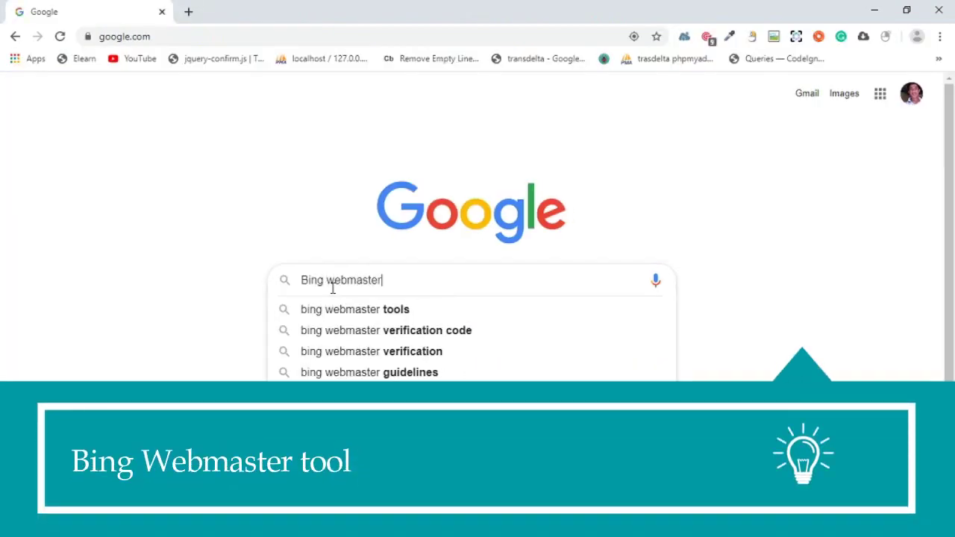
# Step: Search Google for 'bing webmaster tools' and open the 'Webmaster Tools - Bing' result
pyautogui.press('Down')
pyautogui.press('Return')
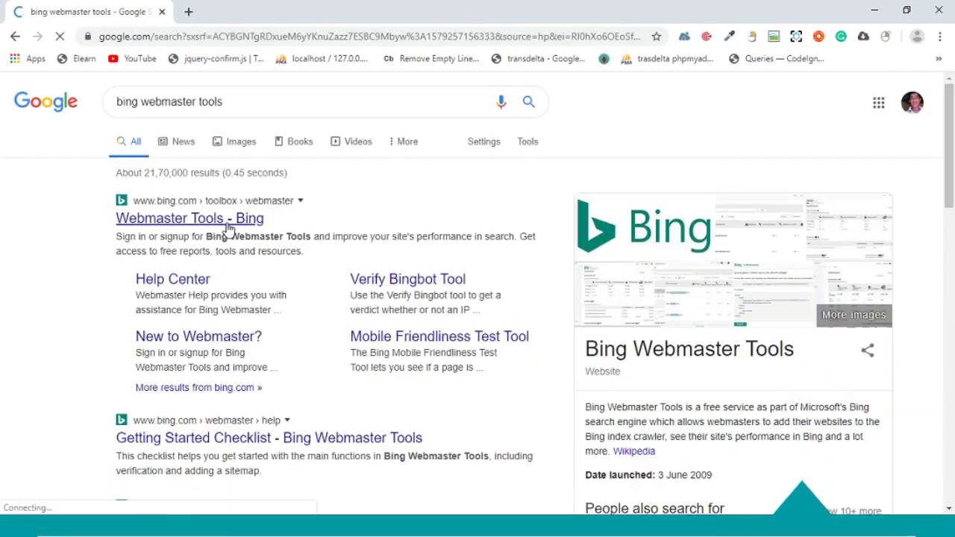
pyautogui.click(231, 218)
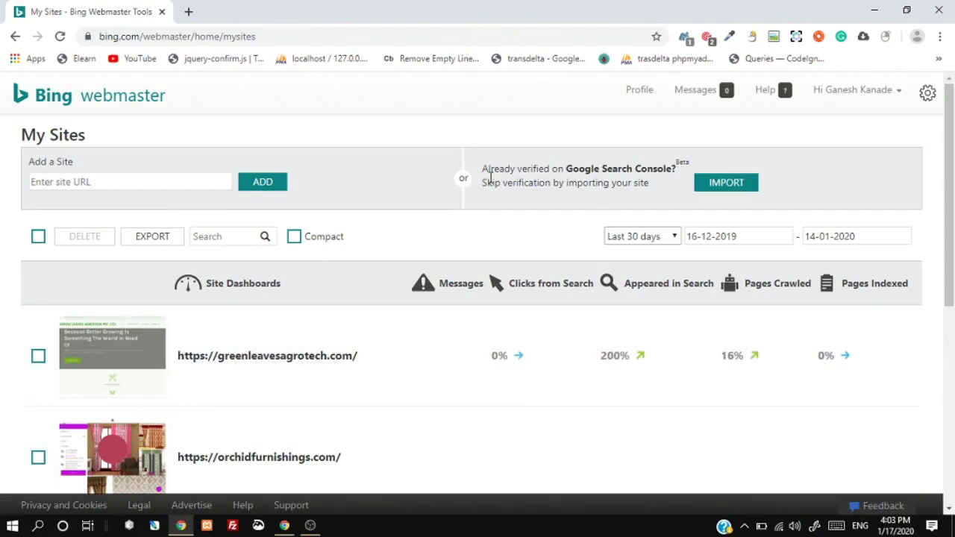
pyautogui.moveTo(483, 170); pyautogui.dragTo(675, 189)
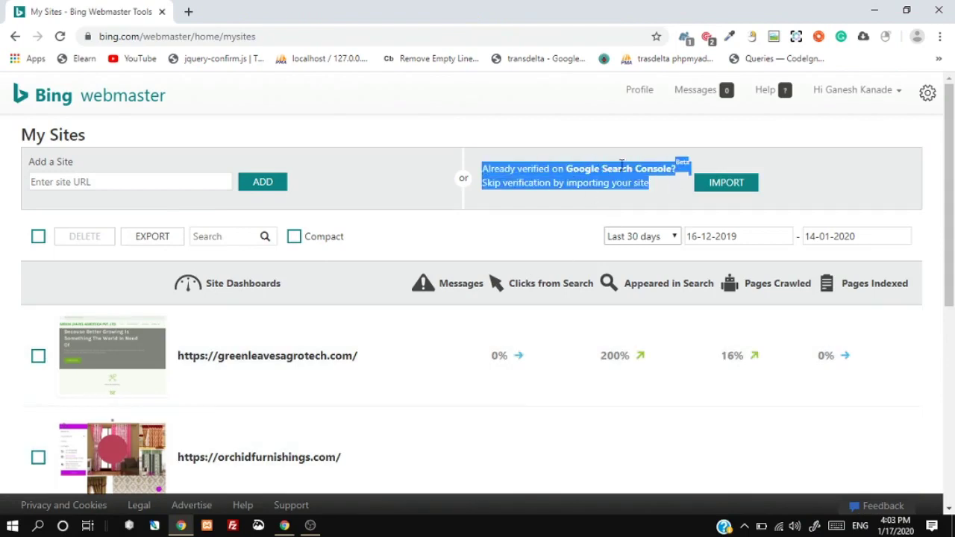
pyautogui.click(722, 185)
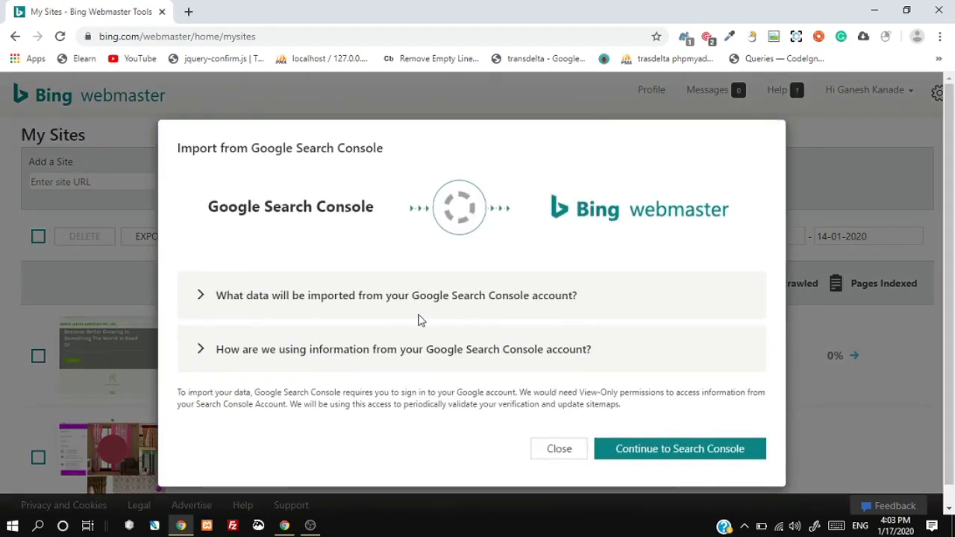
pyautogui.click(668, 447)
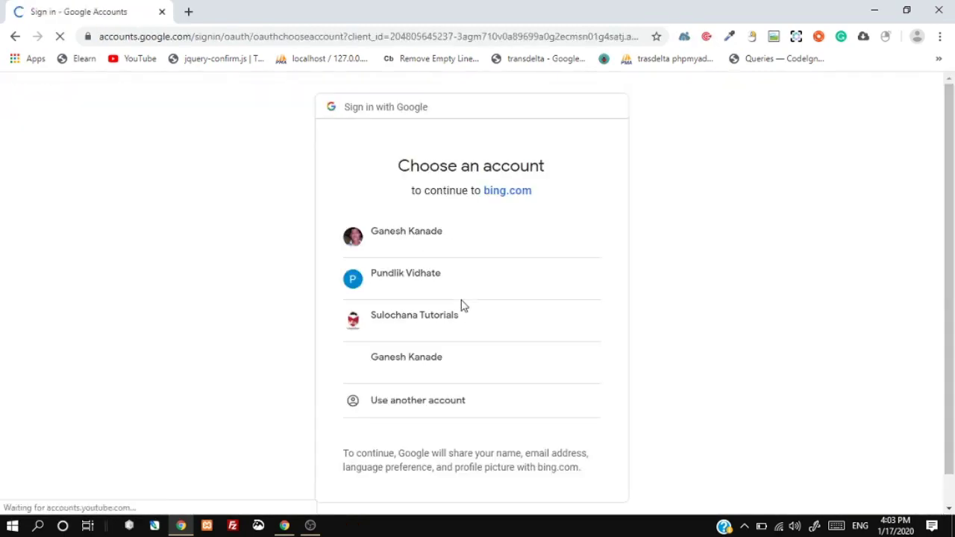
pyautogui.click(418, 246)
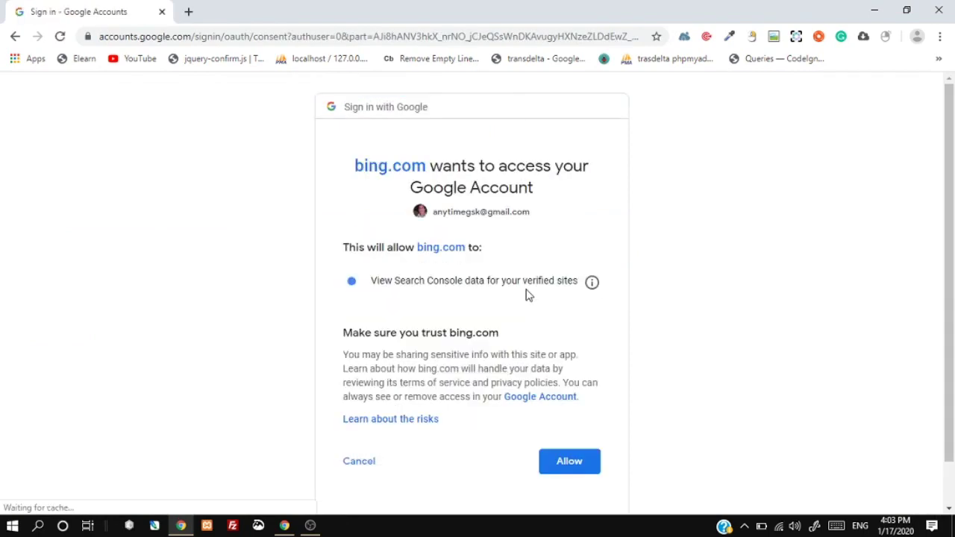
pyautogui.click(579, 464)
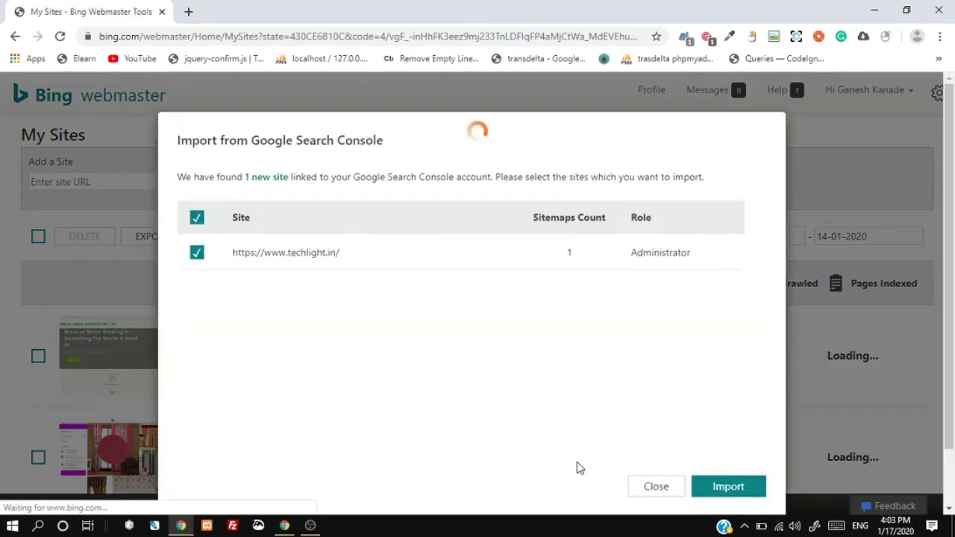
pyautogui.click(732, 494)
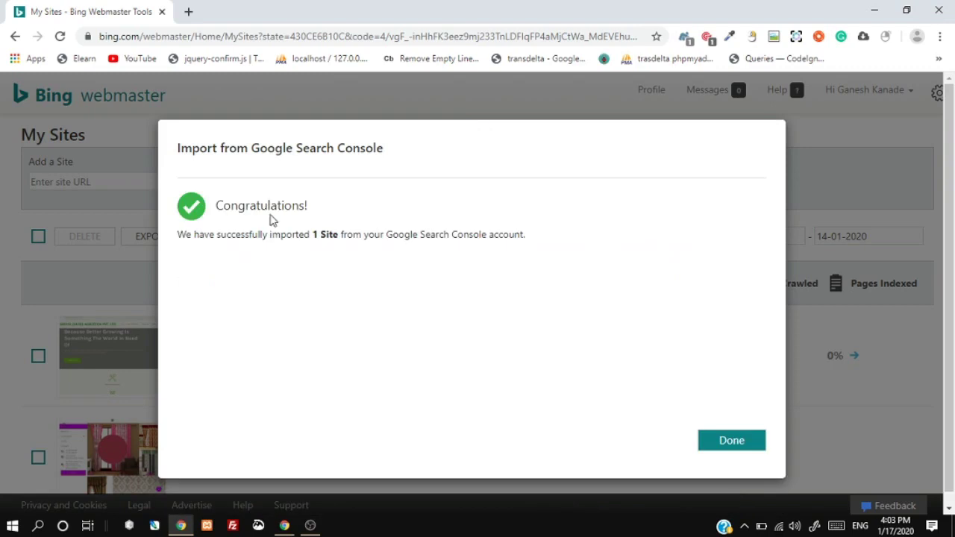
pyautogui.click(719, 443)
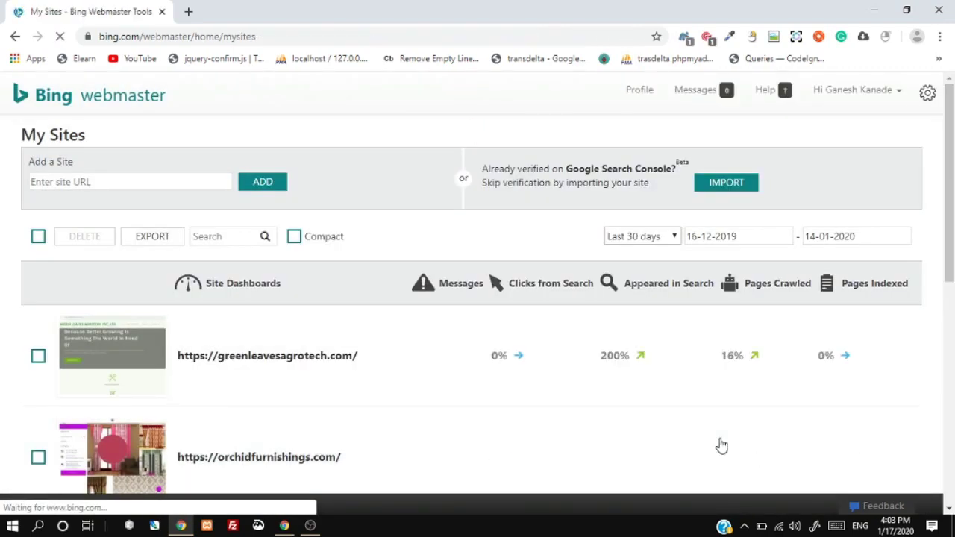
pyautogui.moveTo(946, 211); pyautogui.dragTo(952, 373)
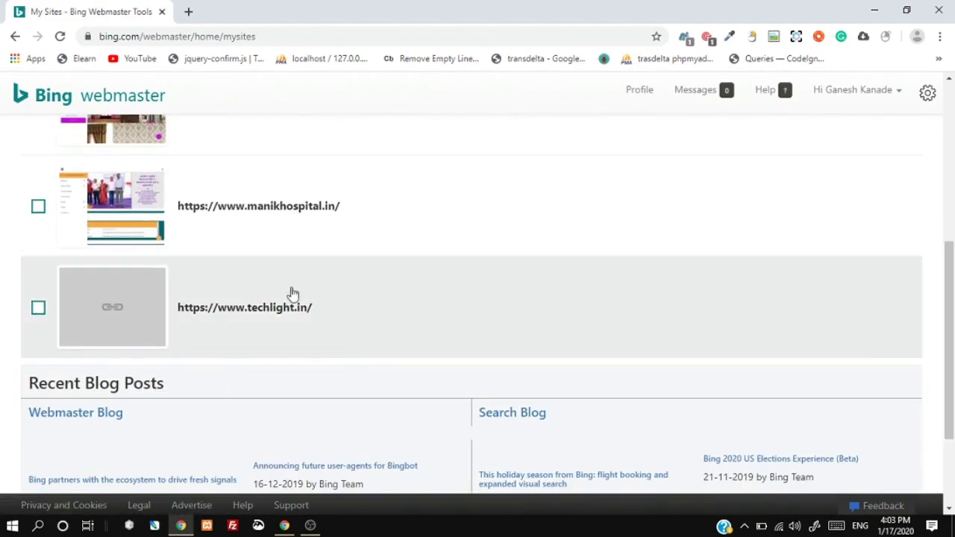